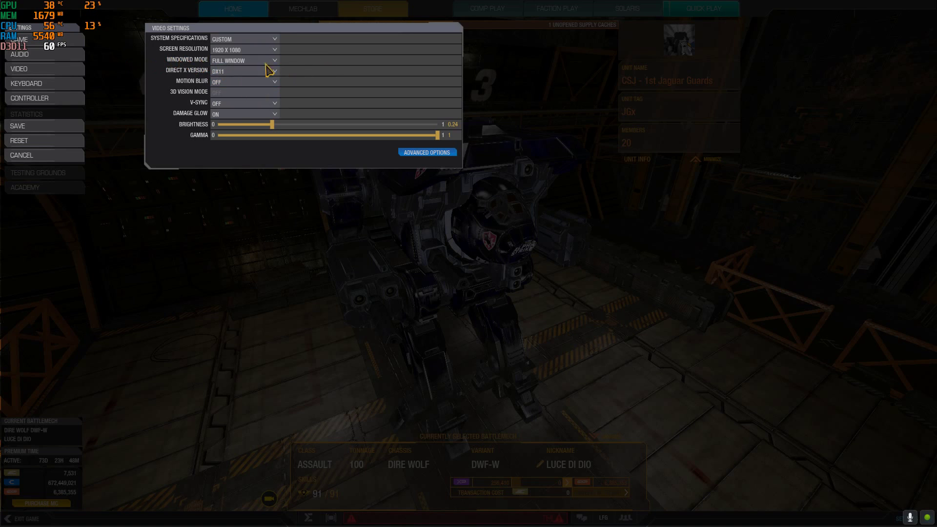
Reopen the Windowed Mode list and keep Full Window as the display mode.
{"action": "left_click", "coordinate": [239, 61]}
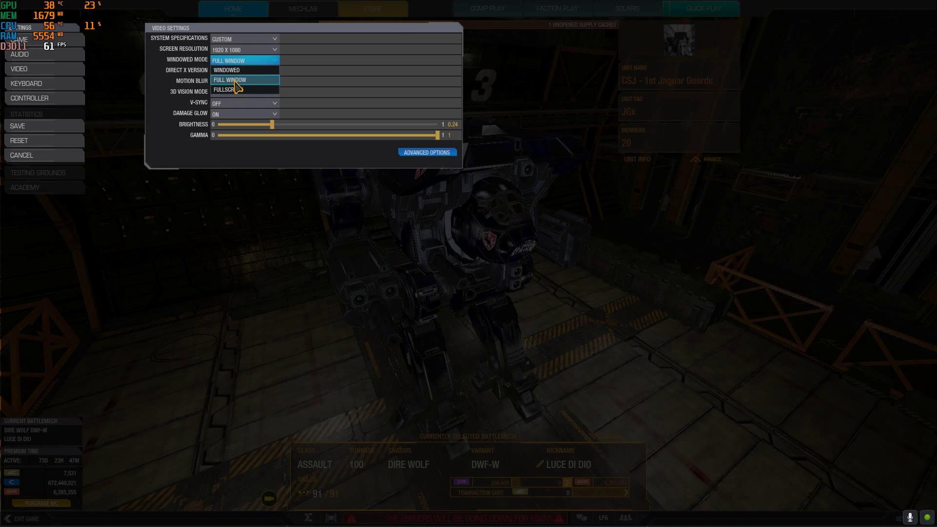
{"action": "left_click", "coordinate": [236, 81]}
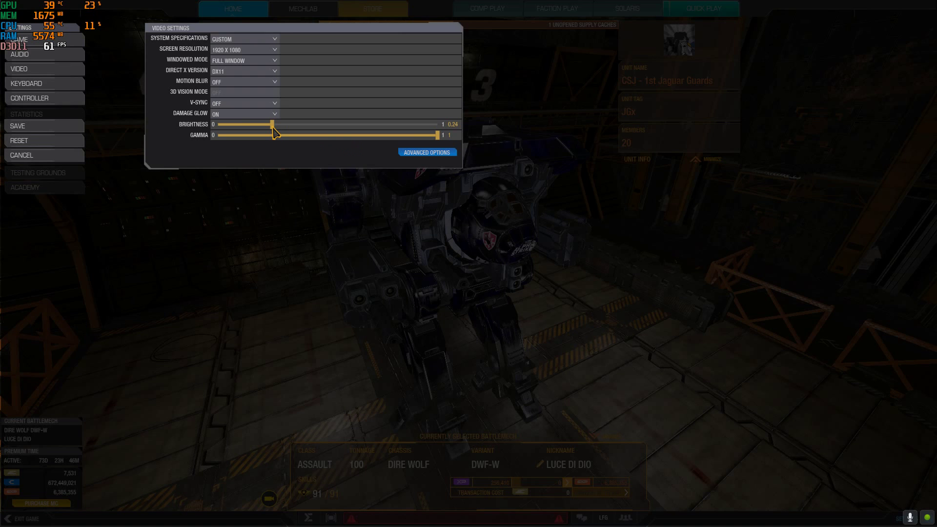
{"action": "left_click_drag", "start_coordinate": [273, 128], "coordinate": [350, 130]}
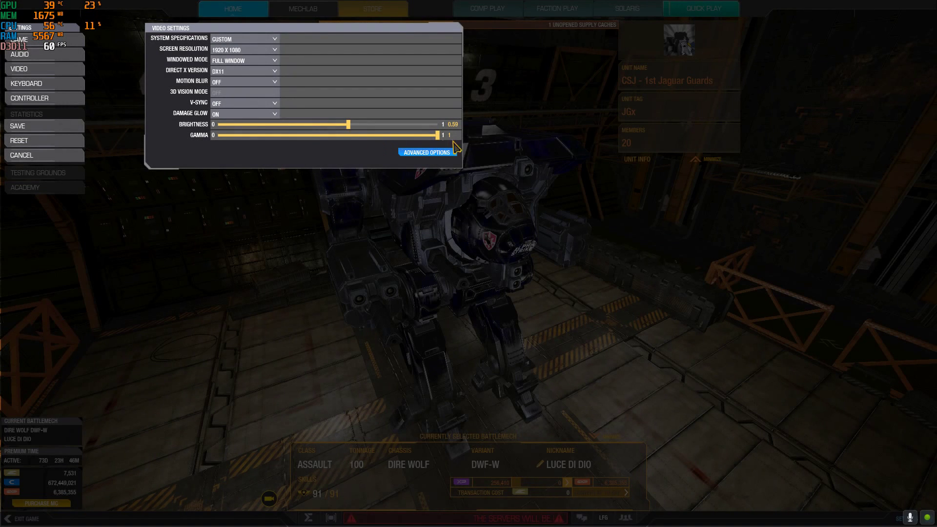
{"action": "left_click_drag", "start_coordinate": [440, 136], "coordinate": [282, 136]}
{"action": "left_click_drag", "start_coordinate": [350, 125], "coordinate": [485, 147]}
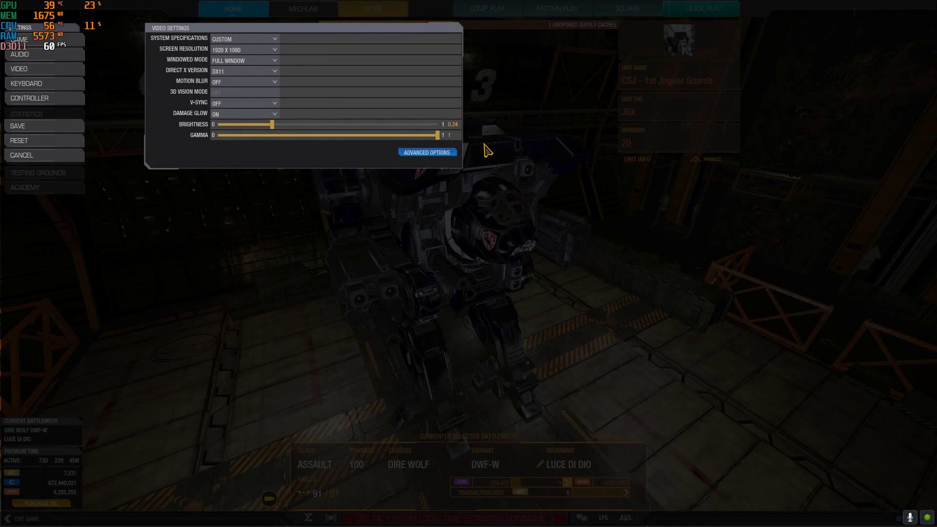
Reveal the advanced video settings, leaving Effects and Particles quality on Low.
{"action": "left_click", "coordinate": [425, 160]}
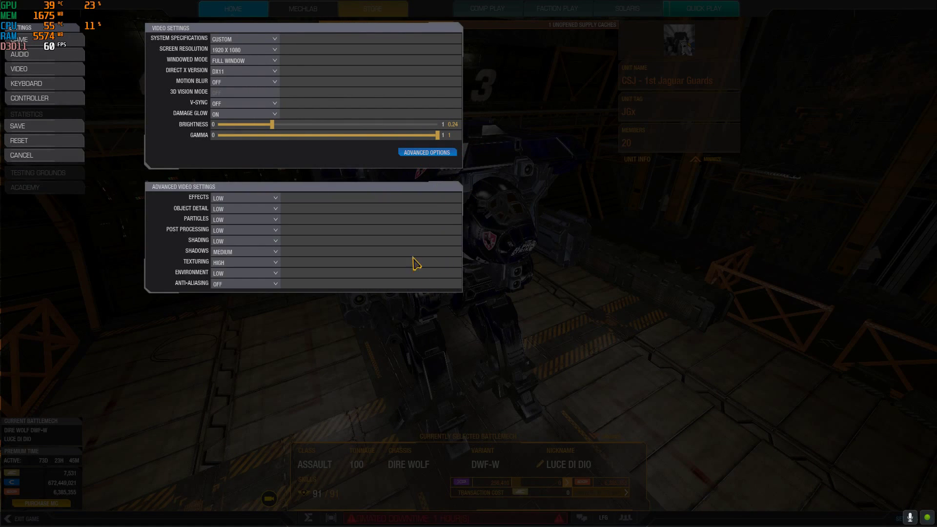
{"action": "left_click", "coordinate": [234, 201]}
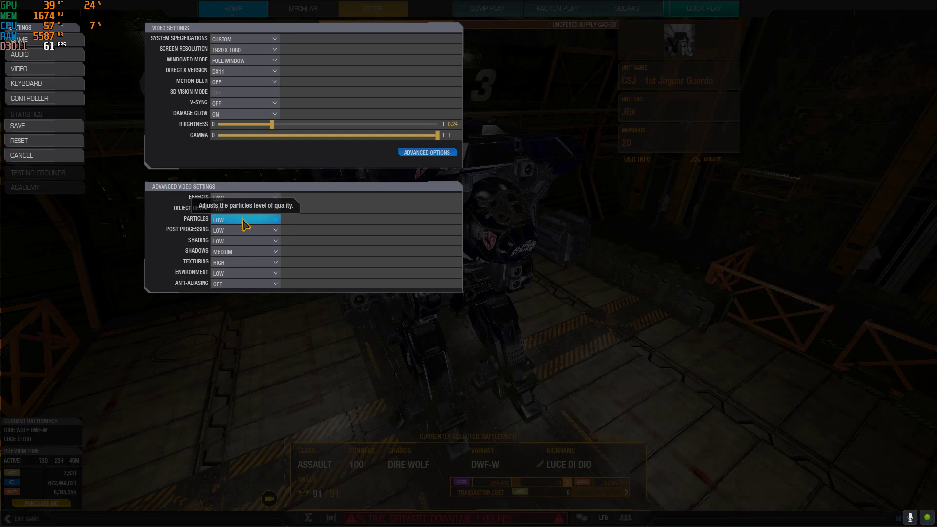
{"action": "left_click", "coordinate": [244, 221]}
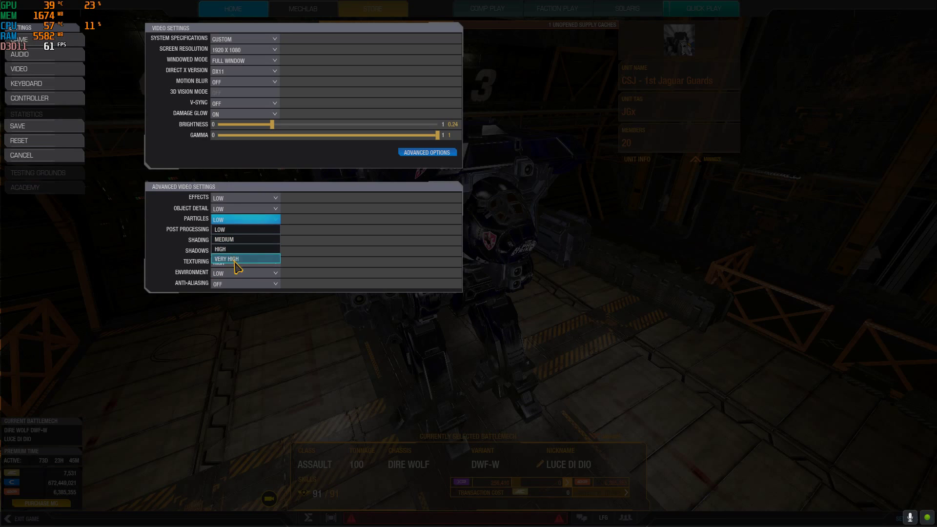
{"action": "left_click", "coordinate": [228, 230]}
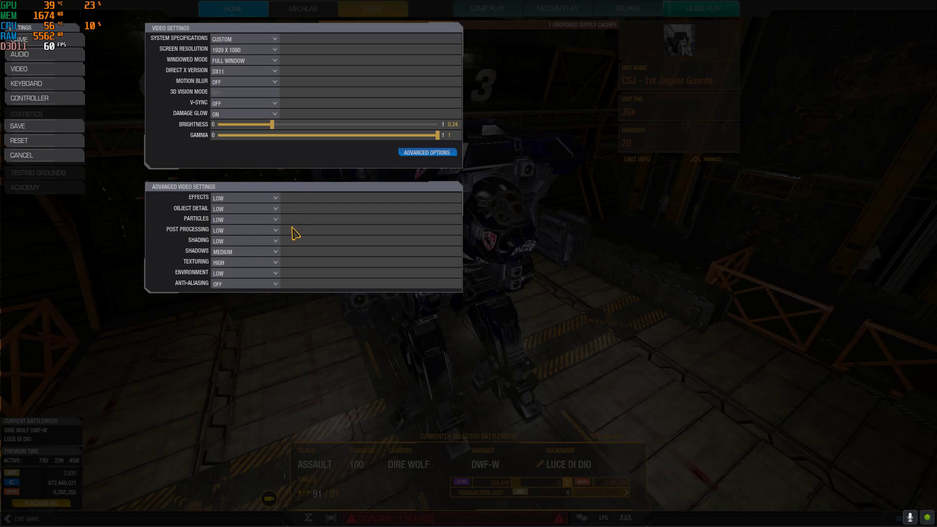
{"action": "left_click", "coordinate": [247, 233]}
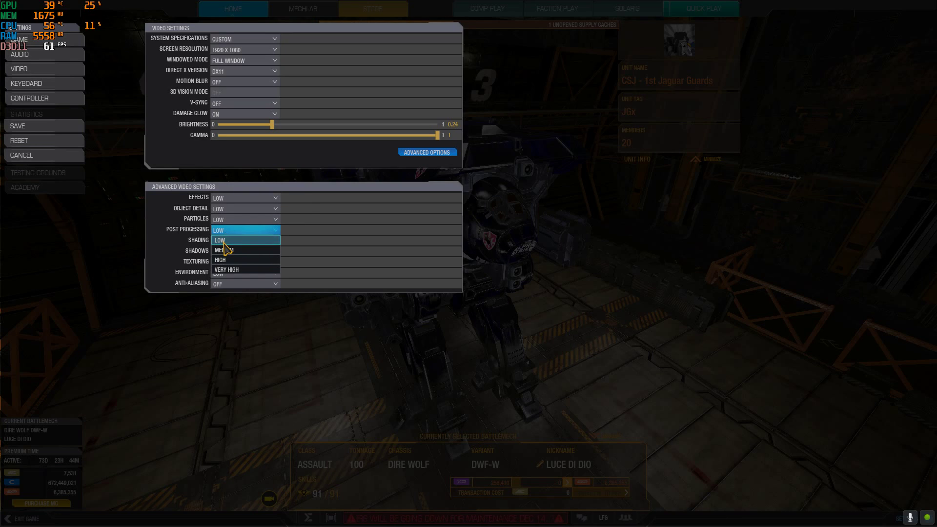
{"action": "left_click", "coordinate": [229, 241]}
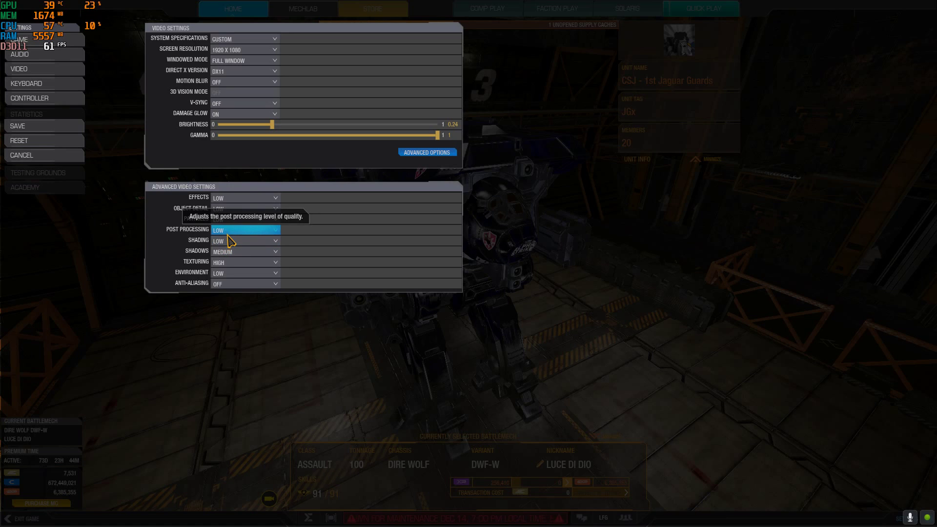
{"action": "left_click", "coordinate": [228, 233]}
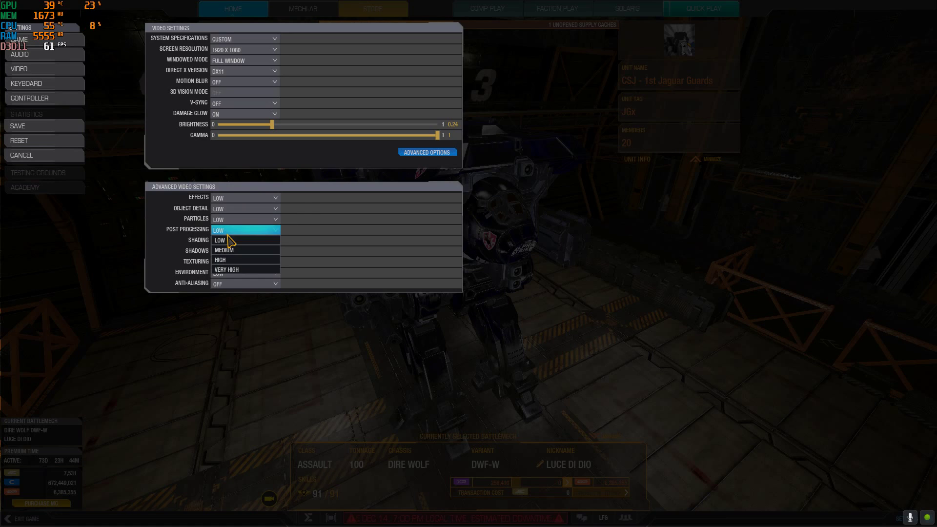
{"action": "left_click", "coordinate": [230, 229]}
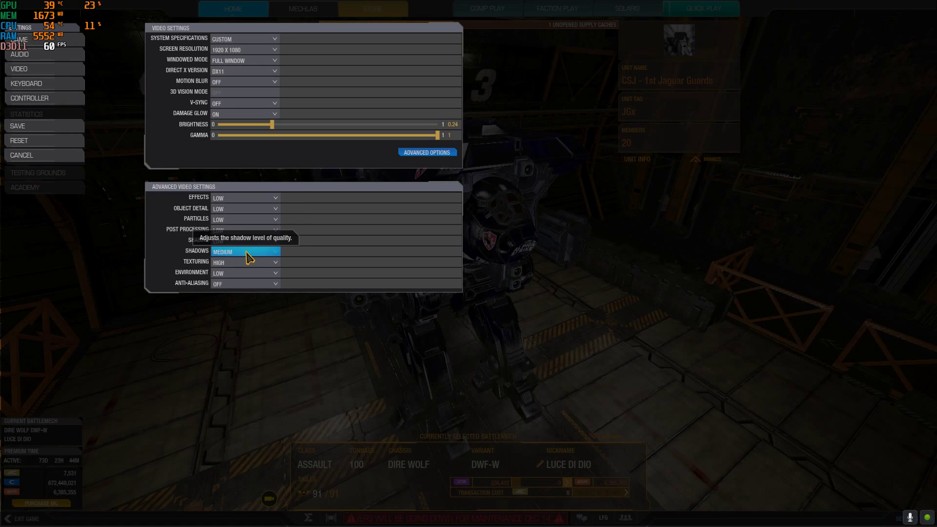
{"action": "left_click", "coordinate": [247, 253]}
{"action": "left_click", "coordinate": [236, 271]}
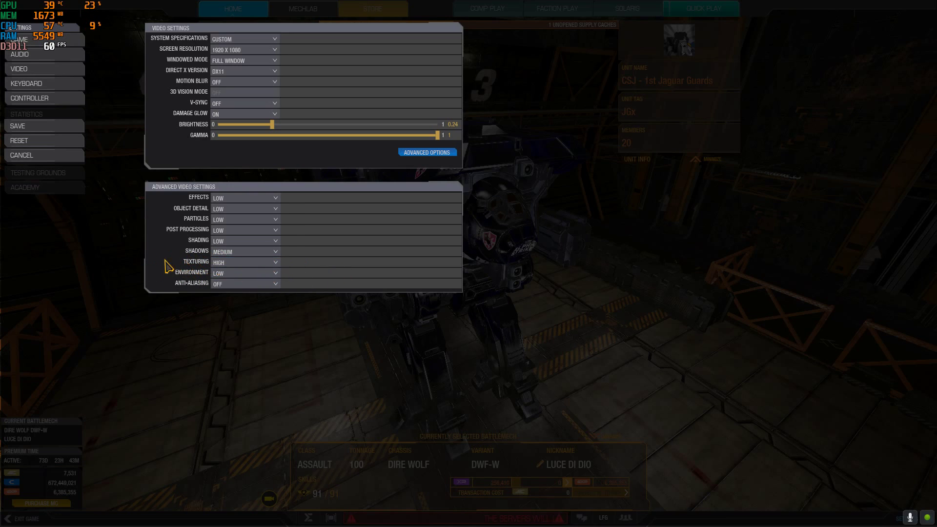
{"action": "left_click", "coordinate": [264, 263]}
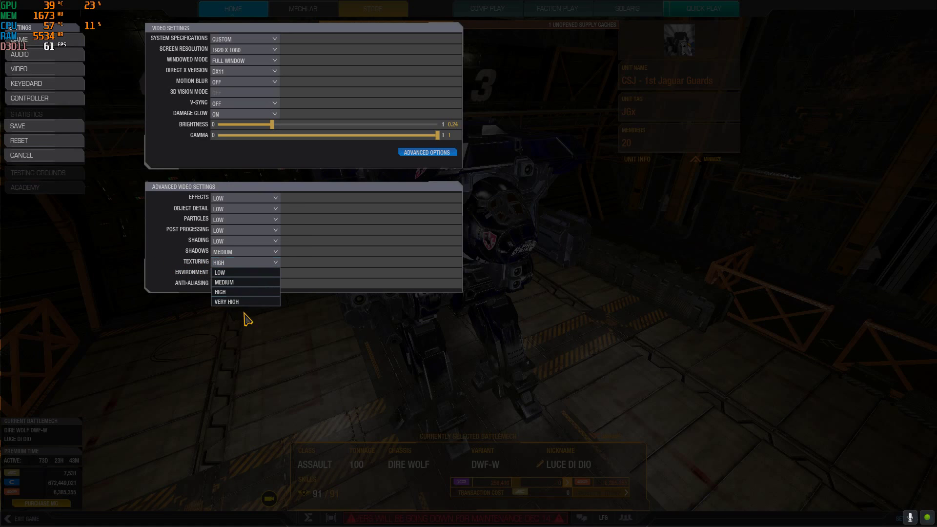
{"action": "left_click", "coordinate": [227, 292]}
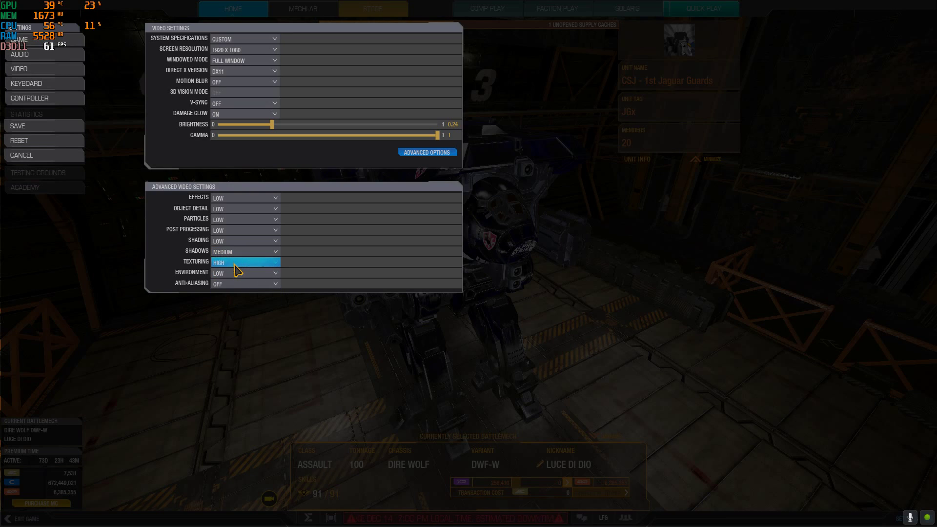
{"action": "left_click", "coordinate": [237, 264]}
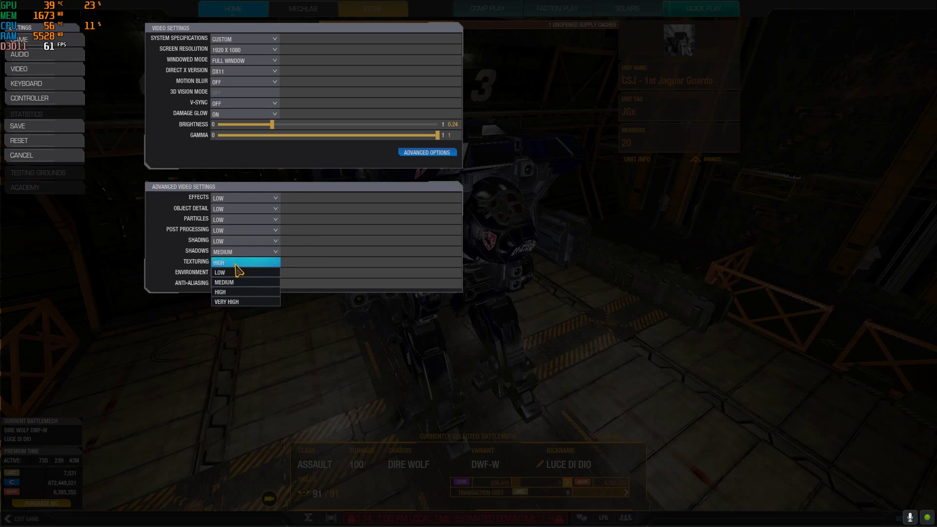
{"action": "left_click", "coordinate": [228, 292]}
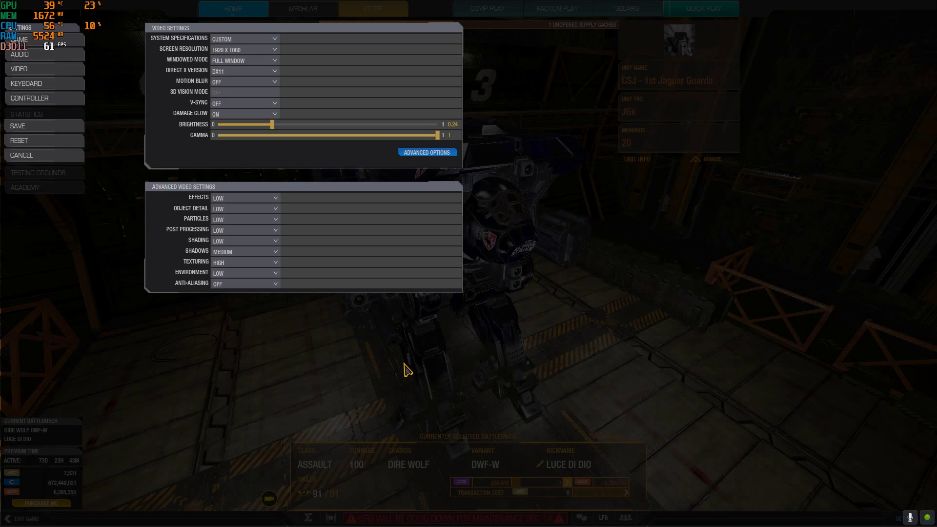
{"action": "left_click", "coordinate": [258, 264]}
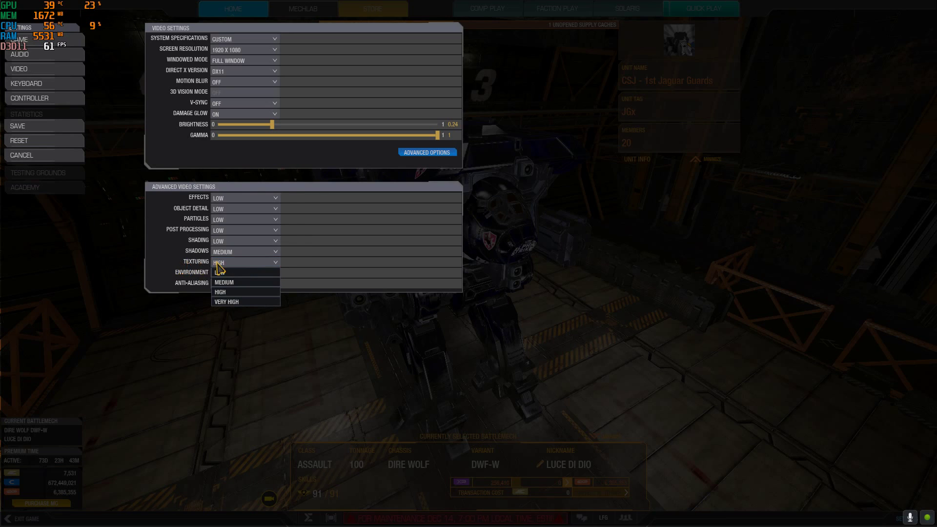
{"action": "left_click", "coordinate": [237, 293]}
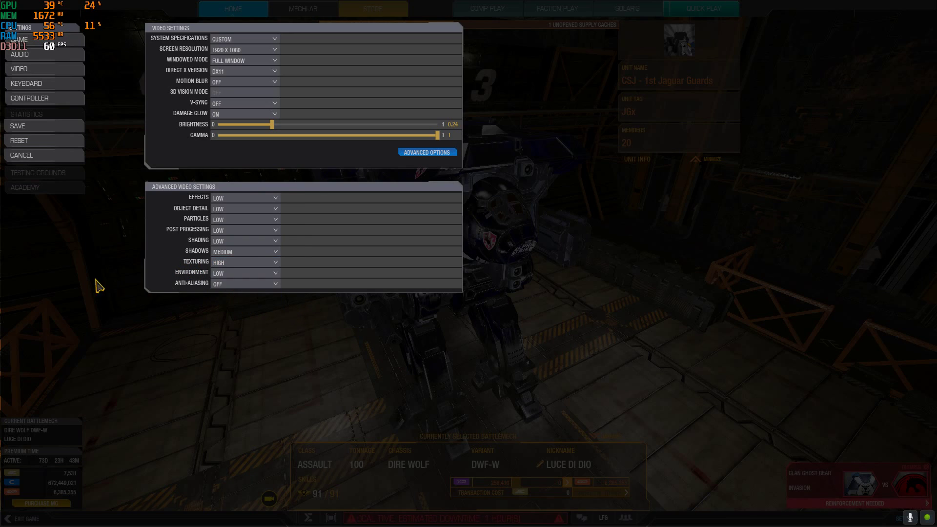
{"action": "left_click", "coordinate": [259, 275]}
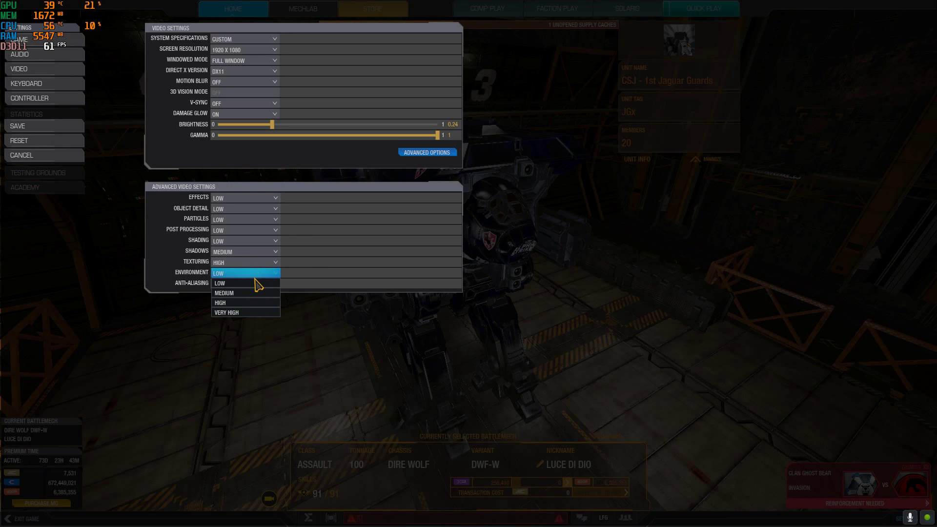
{"action": "left_click", "coordinate": [245, 285]}
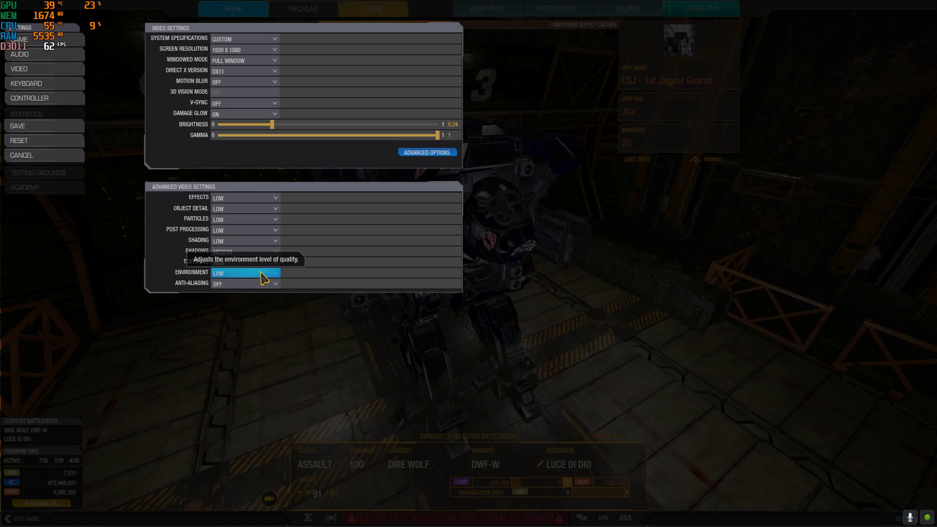
{"action": "left_click", "coordinate": [262, 276]}
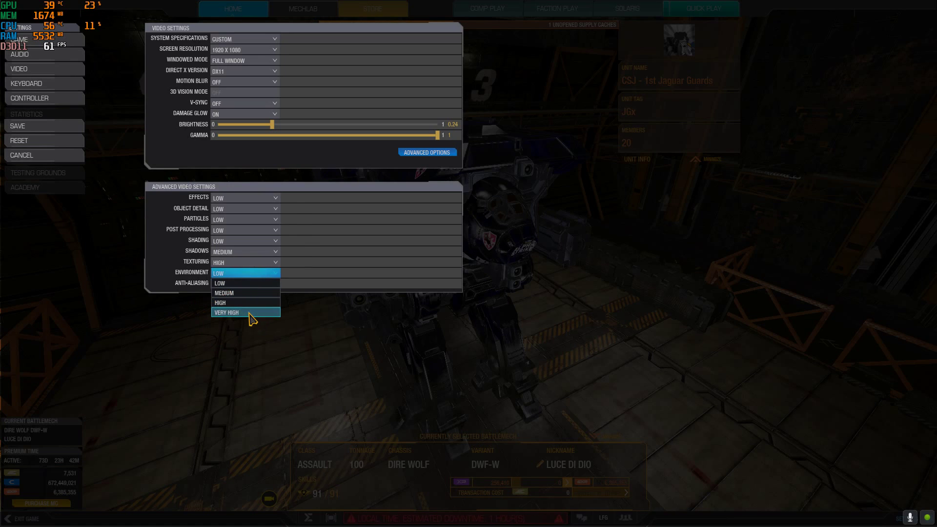
{"action": "key", "text": "Escape"}
{"action": "left_click", "coordinate": [245, 285]}
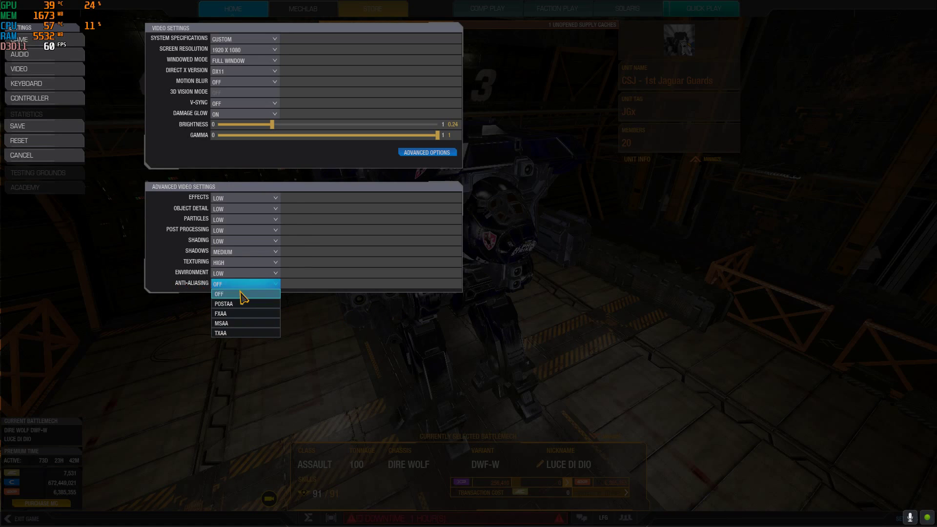
{"action": "left_click", "coordinate": [351, 323]}
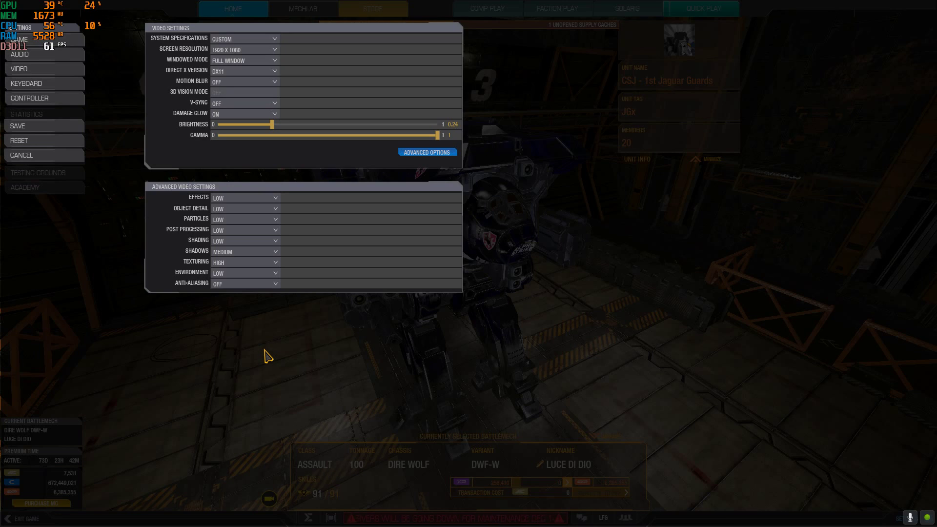
{"action": "left_click", "coordinate": [245, 287]}
{"action": "left_click", "coordinate": [317, 334]}
Leave the settings without saving the changes and return to the hangar.
{"action": "left_click", "coordinate": [19, 159]}
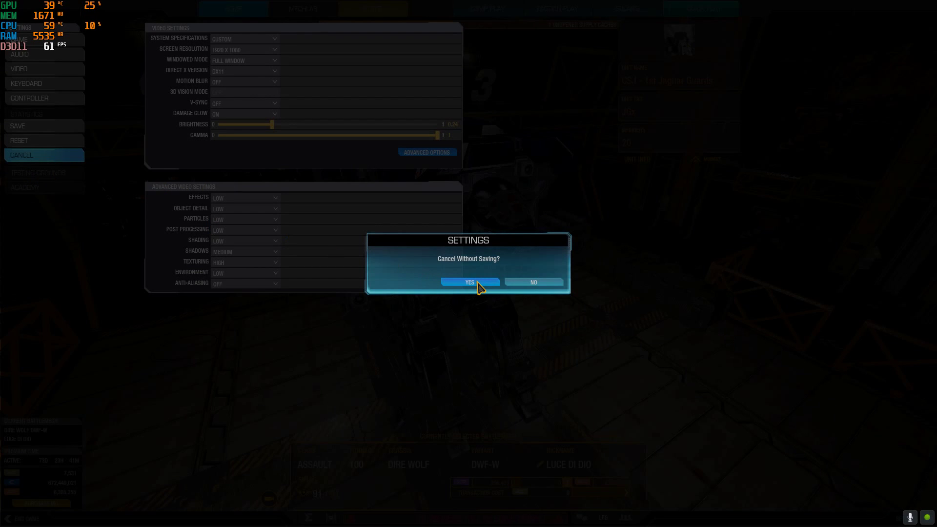
{"action": "left_click", "coordinate": [469, 282]}
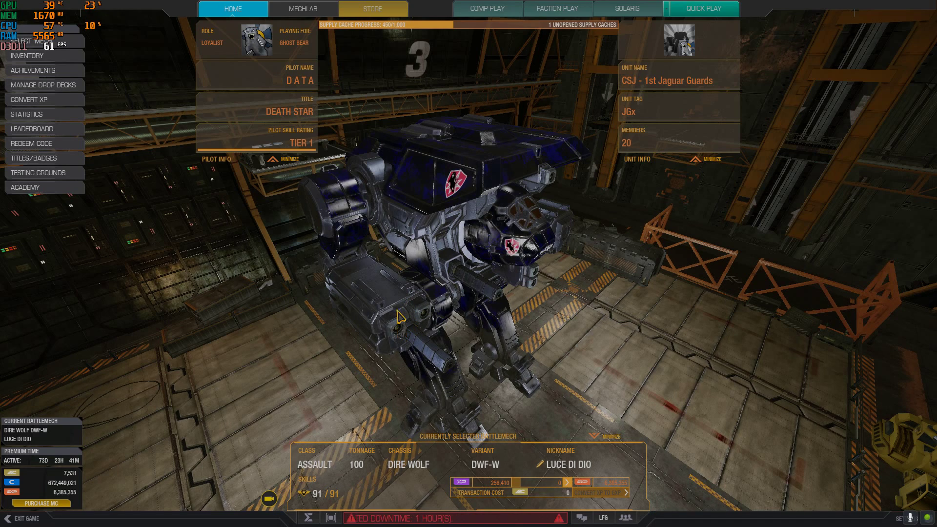
Log out and quit MechWarrior Online, close the YouTube browser window and minimize Discord.
{"action": "left_click", "coordinate": [22, 518]}
{"action": "left_click", "coordinate": [383, 254]}
{"action": "left_click", "coordinate": [472, 294]}
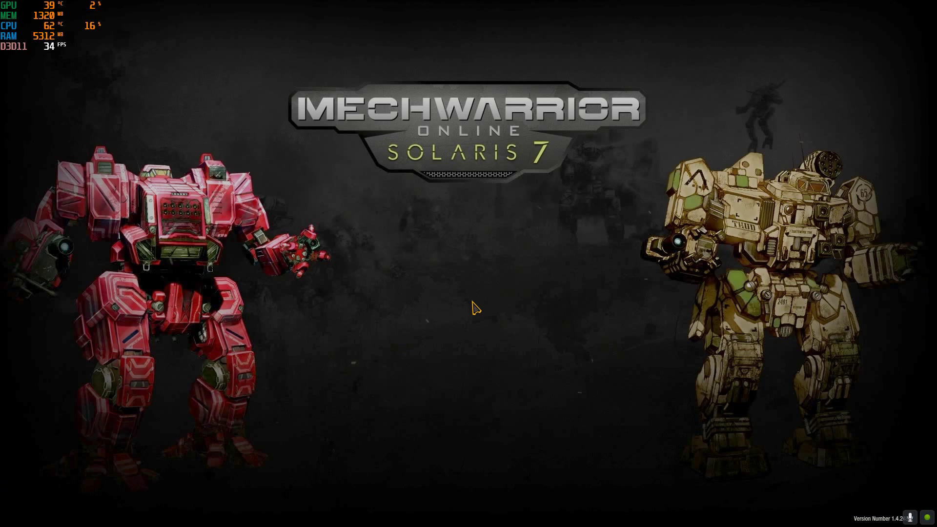
{"action": "left_click", "coordinate": [485, 391]}
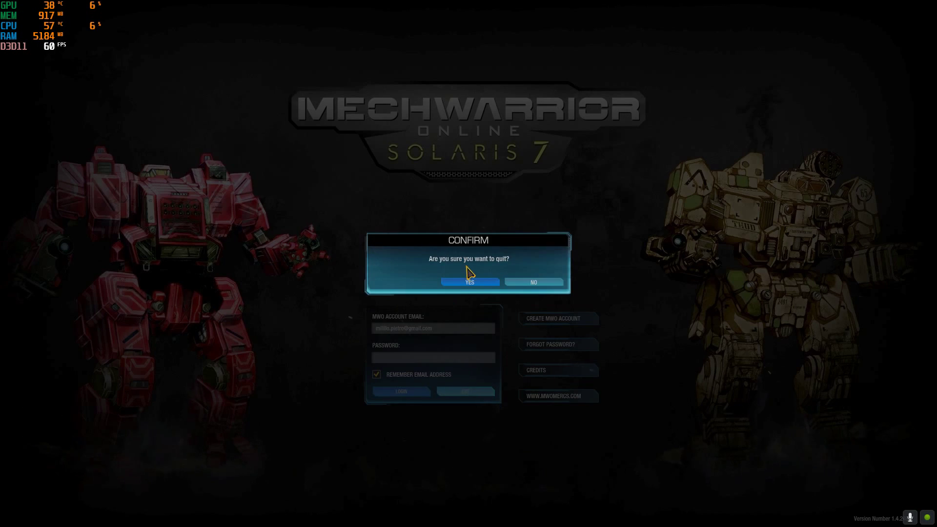
{"action": "left_click", "coordinate": [471, 283]}
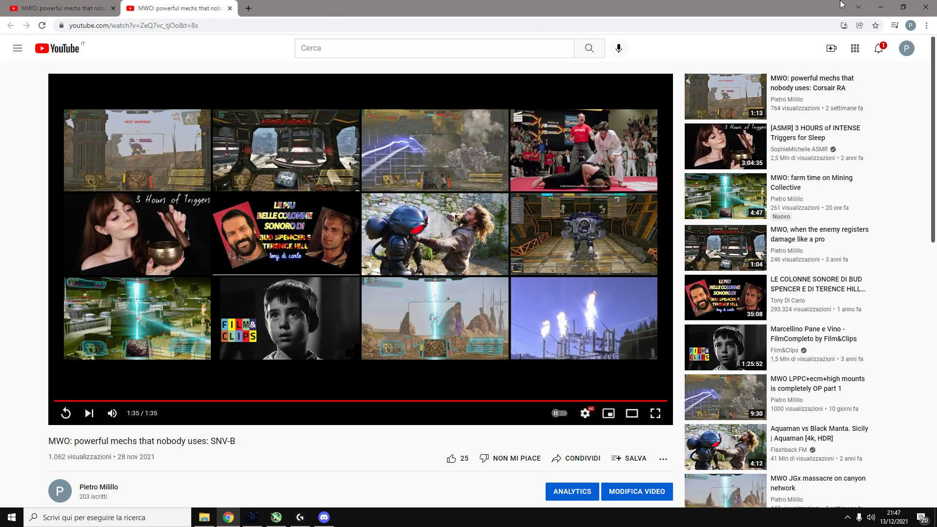
{"action": "left_click", "coordinate": [926, 7]}
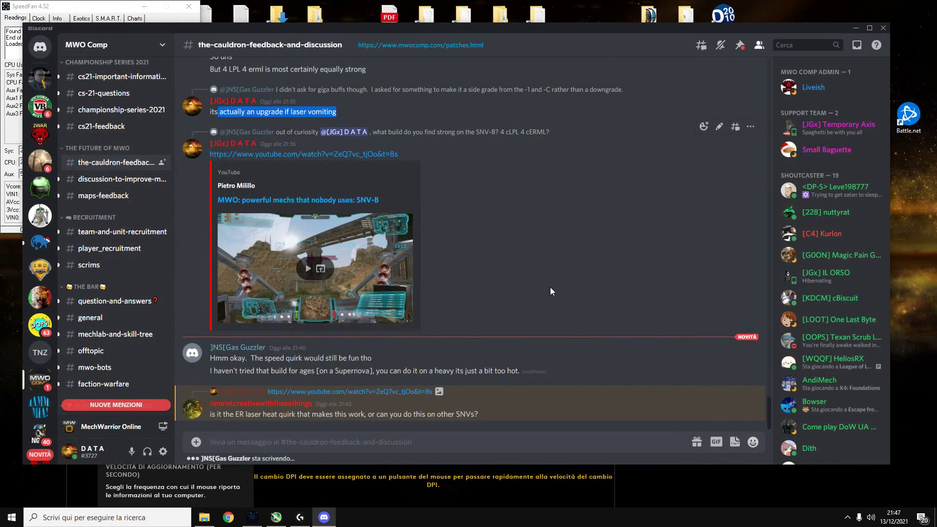
{"action": "left_click", "coordinate": [856, 28]}
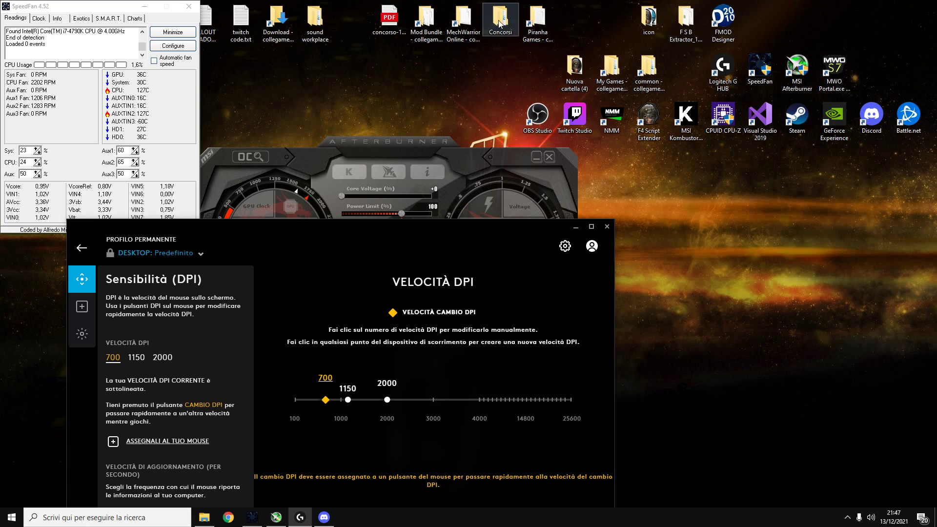
Open the Mod Bundle folder from its desktop shortcut.
{"action": "double_click", "coordinate": [428, 23]}
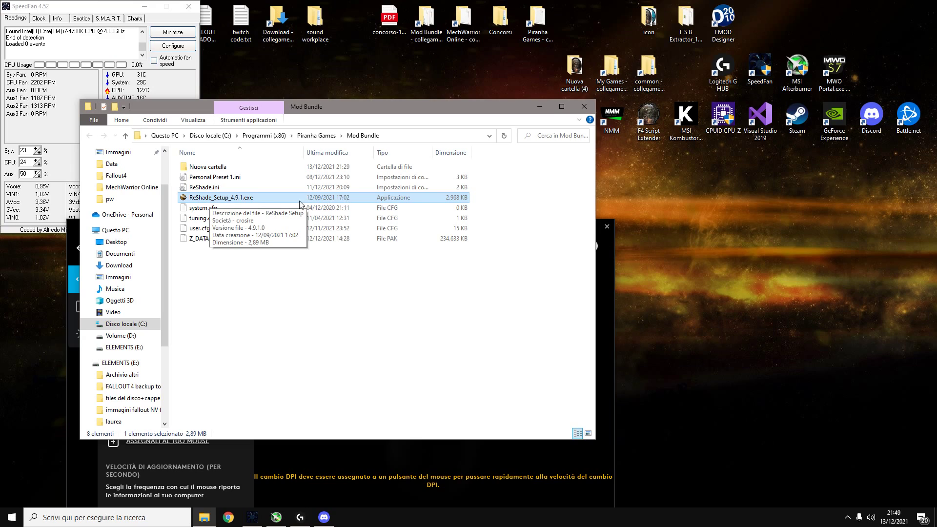
Run ReShade_Setup_4.9.1.exe as administrator, targeting MWOClient.exe with Direct3D 10/11/12.
{"action": "right_click", "coordinate": [217, 197]}
{"action": "left_click", "coordinate": [262, 215]}
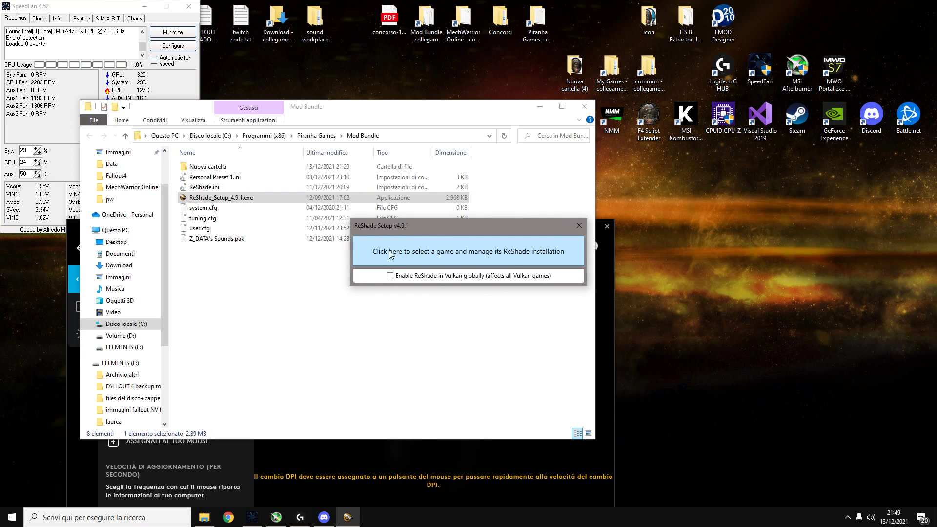
{"action": "left_click", "coordinate": [486, 253]}
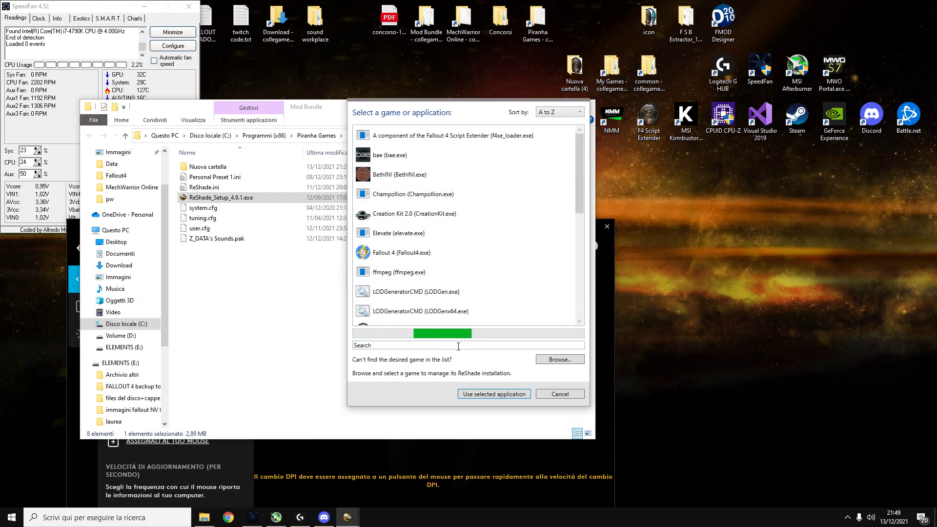
{"action": "left_click", "coordinate": [559, 360]}
{"action": "left_click", "coordinate": [568, 179]}
{"action": "left_click", "coordinate": [733, 348]}
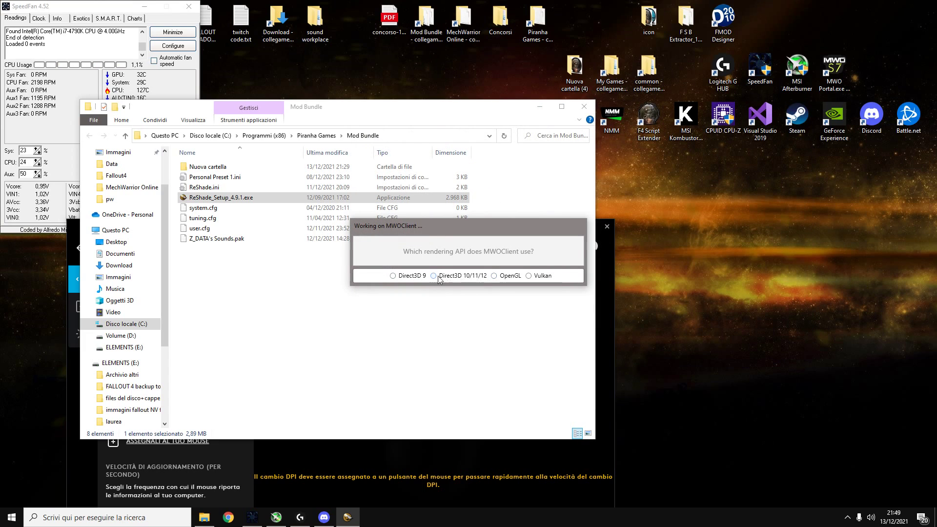
{"action": "left_click", "coordinate": [434, 276]}
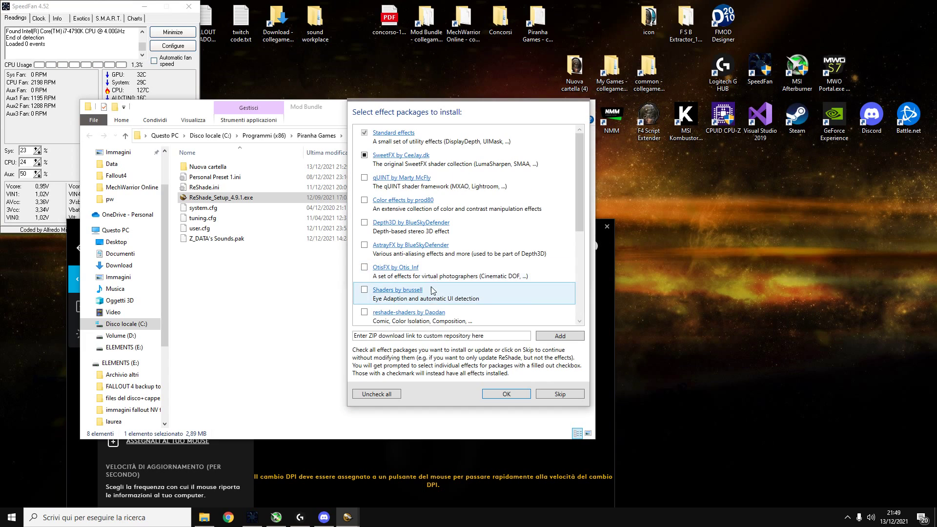
Deselect SweetFX, select only the Legacy standard effects package and download it.
{"action": "left_click", "coordinate": [364, 154]}
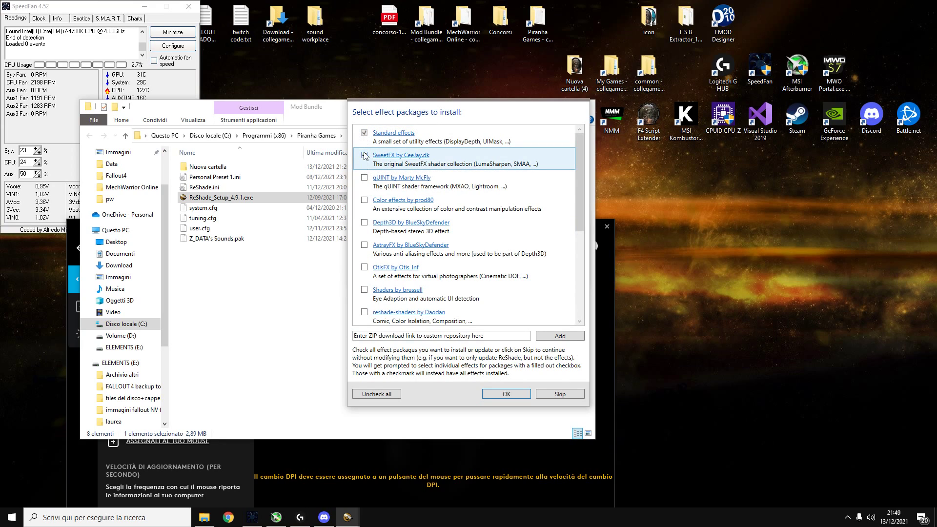
{"action": "scroll", "coordinate": [394, 234], "scroll_direction": "down", "scroll_amount": 3}
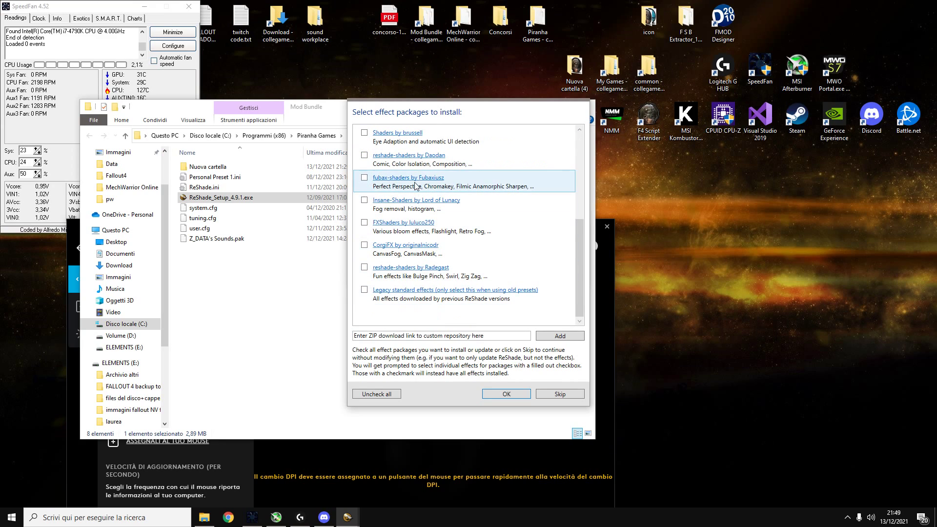
{"action": "scroll", "coordinate": [434, 169], "scroll_direction": "up", "scroll_amount": 3}
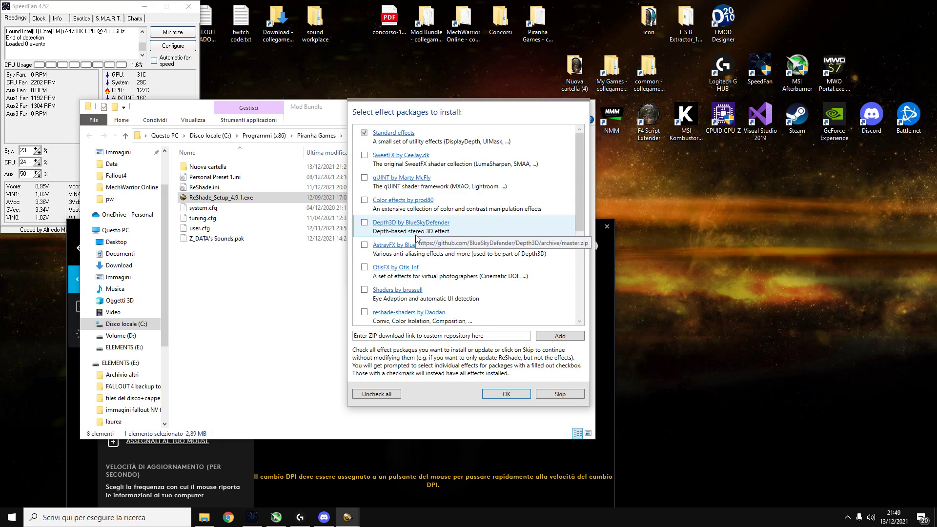
{"action": "scroll", "coordinate": [418, 244], "scroll_direction": "down", "scroll_amount": 3}
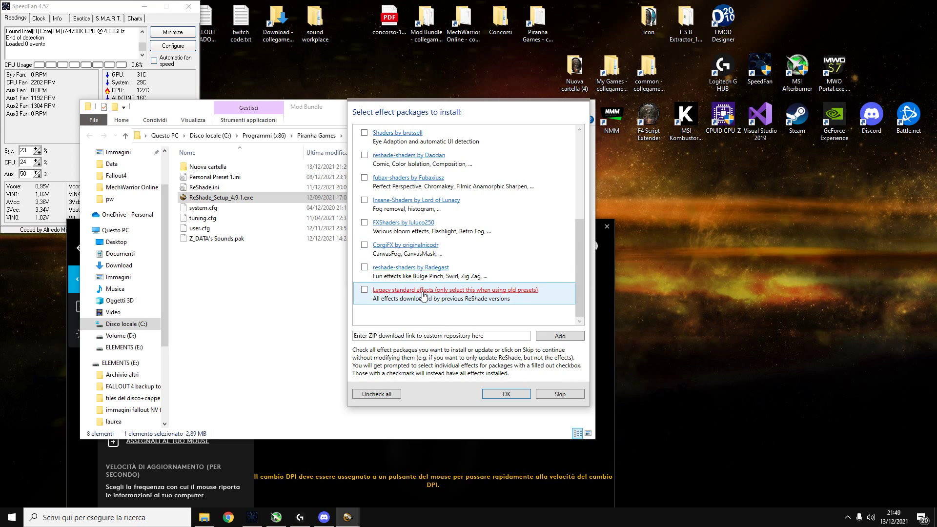
{"action": "scroll", "coordinate": [424, 296], "scroll_direction": "up", "scroll_amount": 3}
{"action": "scroll", "coordinate": [437, 288], "scroll_direction": "down", "scroll_amount": 3}
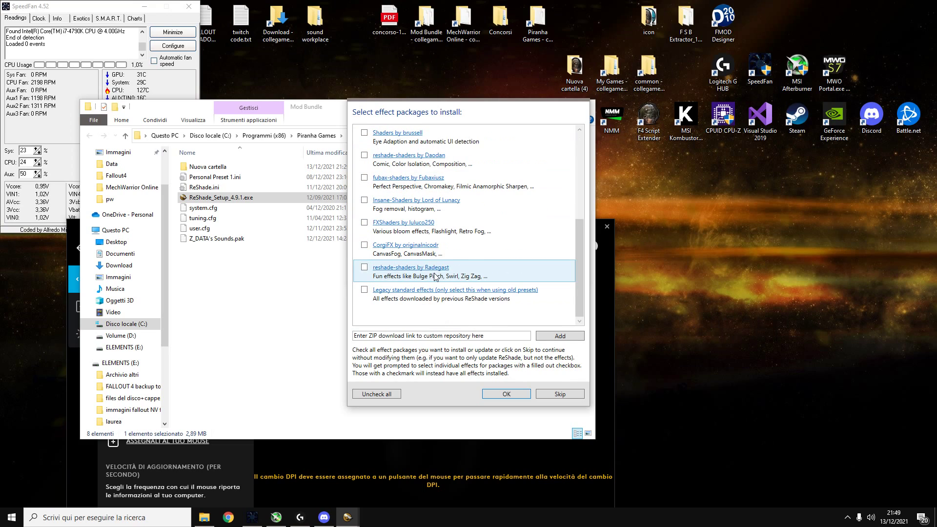
{"action": "left_click", "coordinate": [364, 290]}
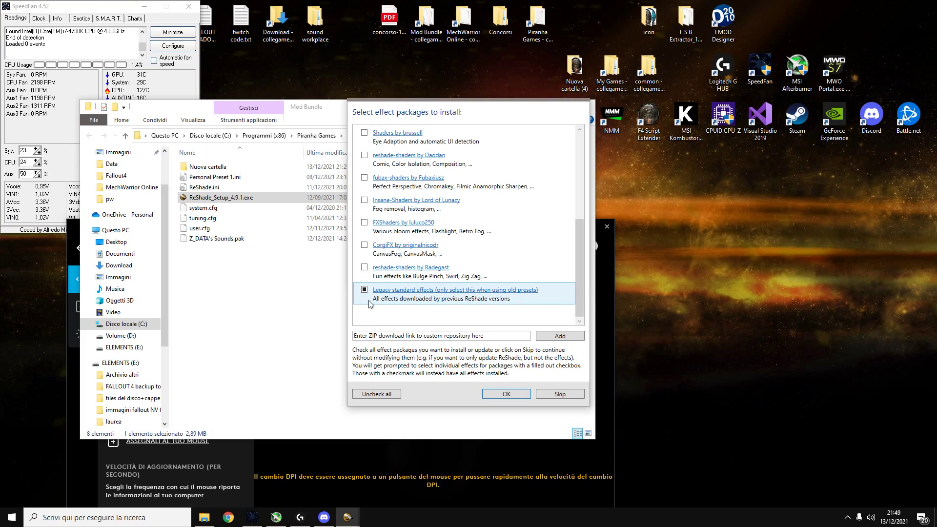
{"action": "left_click", "coordinate": [364, 291]}
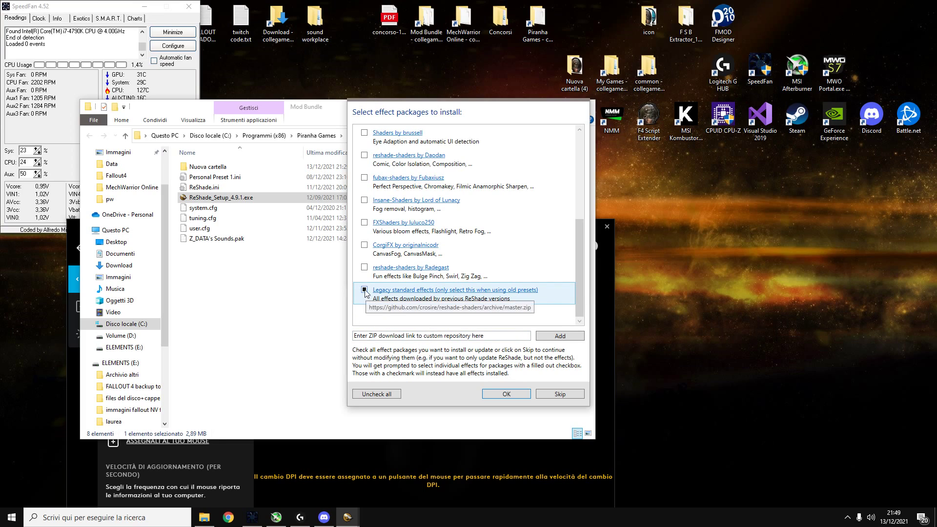
{"action": "left_click", "coordinate": [362, 288]}
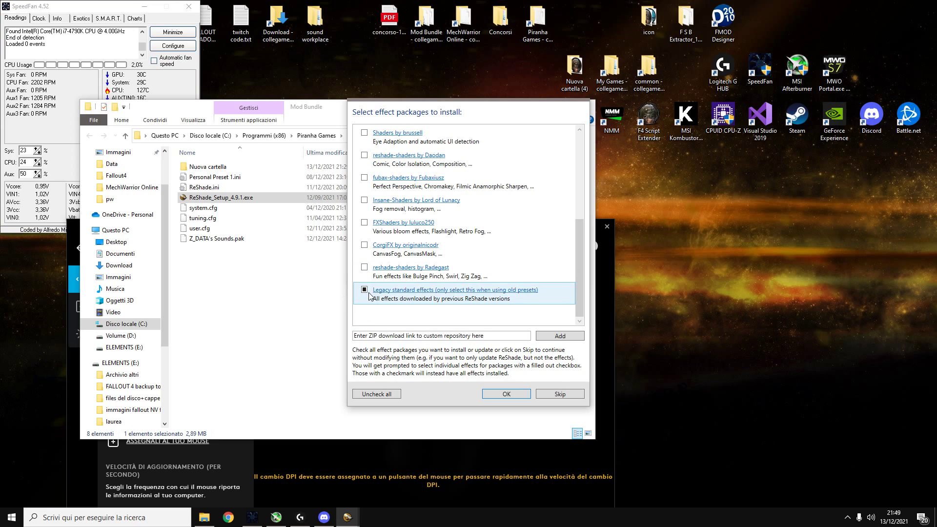
{"action": "left_click", "coordinate": [364, 291]}
{"action": "left_click", "coordinate": [364, 290]}
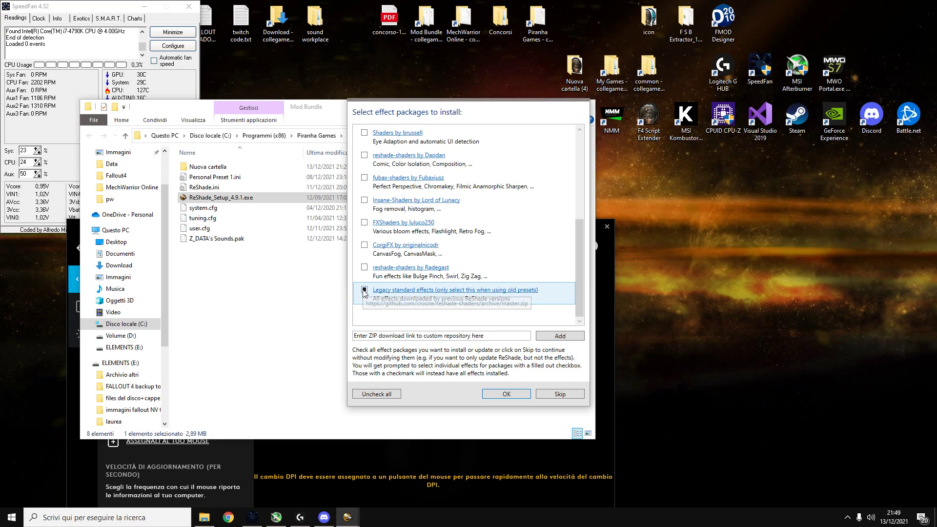
{"action": "left_click", "coordinate": [505, 398]}
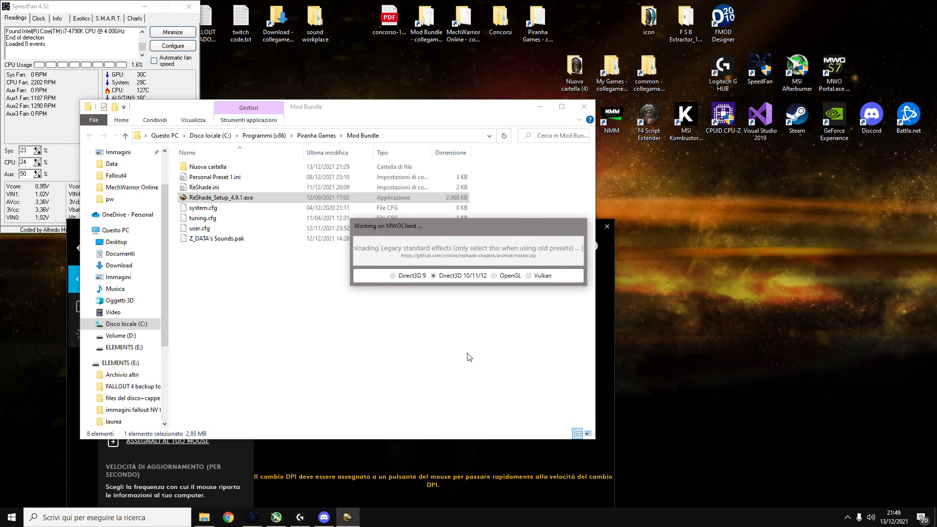
Untick Daltonize.fx and Deband.fx, and open Personal Preset 1.ini to check its effects.
{"action": "left_click", "coordinate": [360, 297]}
{"action": "left_click", "coordinate": [360, 288]}
{"action": "scroll", "coordinate": [367, 341], "scroll_direction": "down", "scroll_amount": 12}
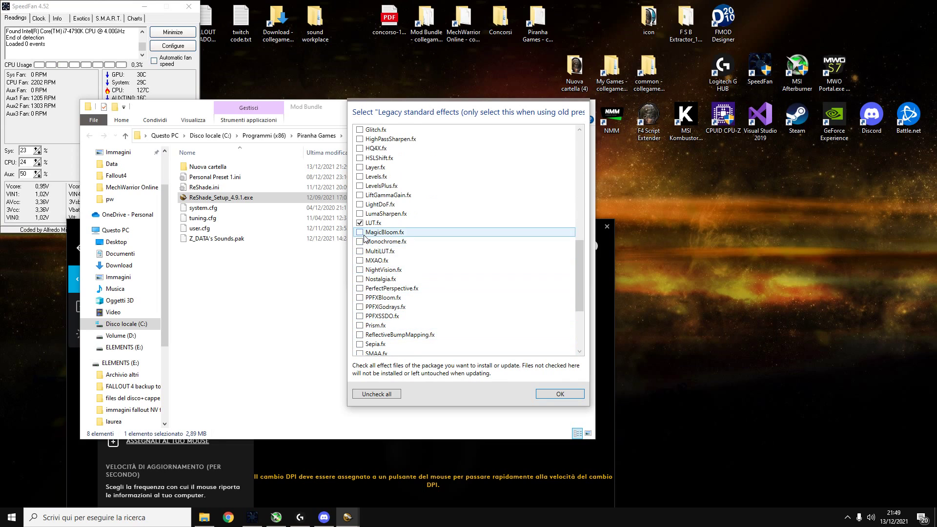
{"action": "scroll", "coordinate": [373, 283], "scroll_direction": "up", "scroll_amount": 12}
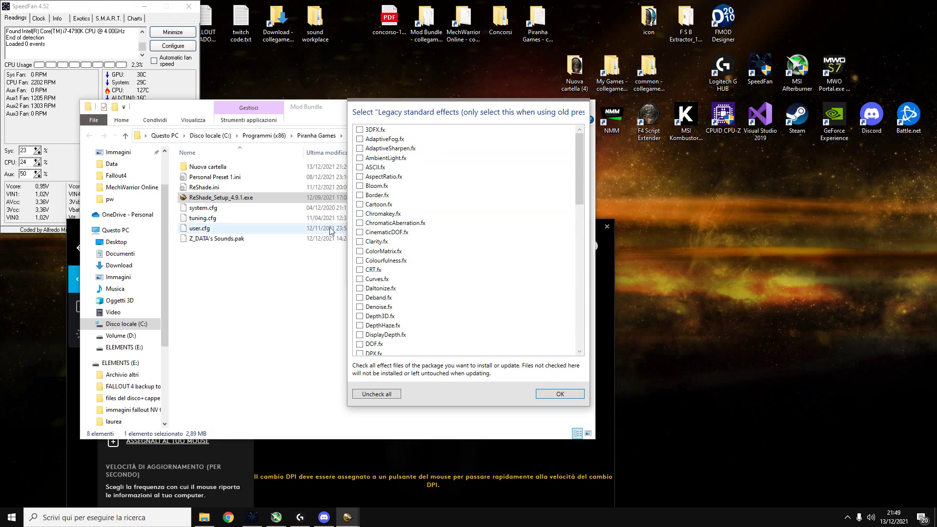
{"action": "left_click", "coordinate": [211, 178]}
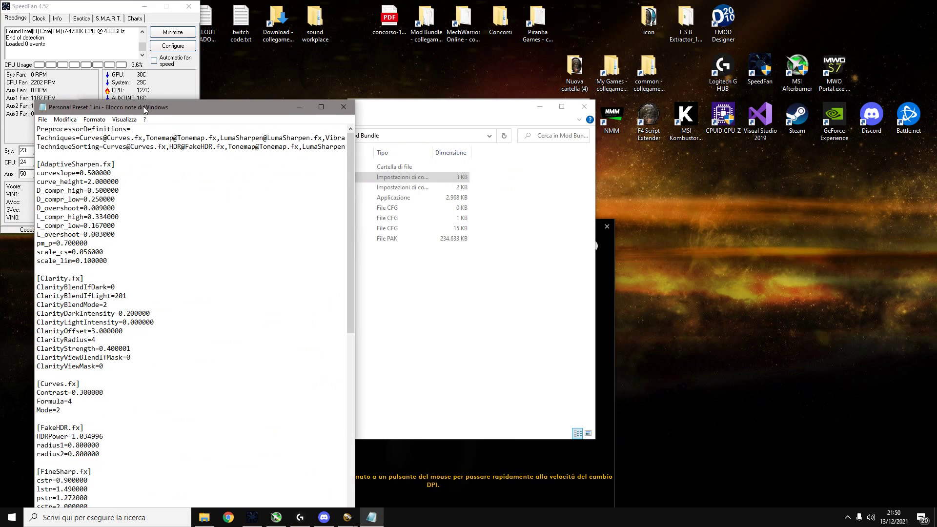
{"action": "left_click_drag", "start_coordinate": [395, 118], "coordinate": [674, 236]}
{"action": "left_click", "coordinate": [470, 112]}
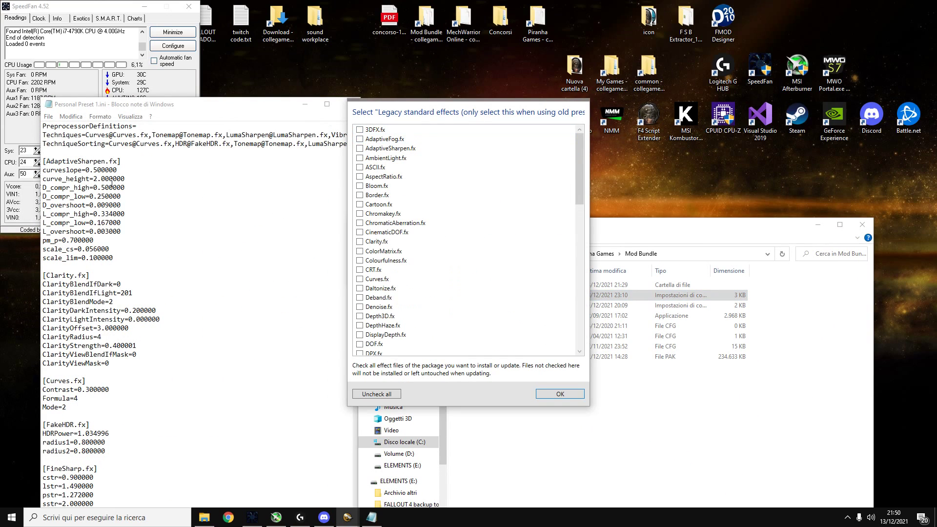
Tick AdaptiveSharpen, Clarity, Curves, FakeHDR and FineSharp in the effect list.
{"action": "left_click", "coordinate": [359, 149]}
{"action": "left_click", "coordinate": [360, 242]}
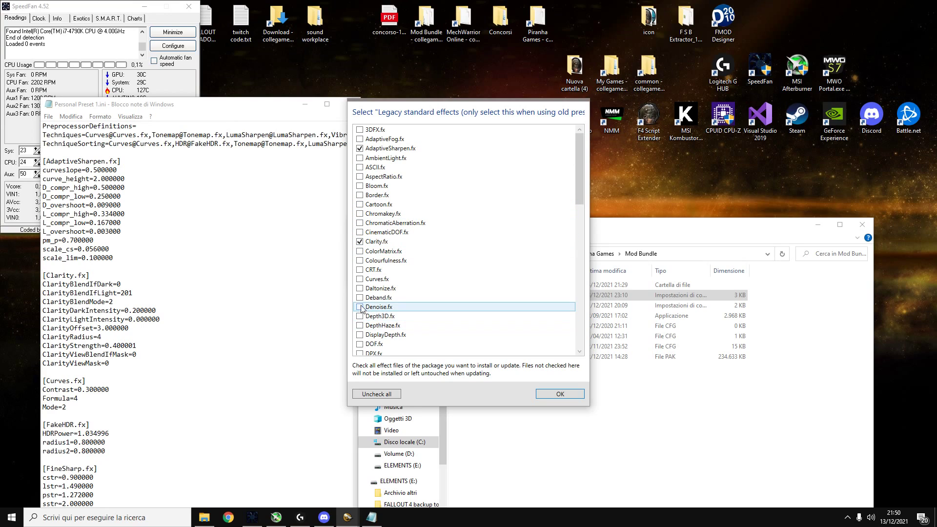
{"action": "left_click", "coordinate": [360, 279]}
{"action": "scroll", "coordinate": [359, 336], "scroll_direction": "down", "scroll_amount": 3}
{"action": "left_click", "coordinate": [360, 306]}
{"action": "scroll", "coordinate": [84, 422], "scroll_direction": "down", "scroll_amount": 4}
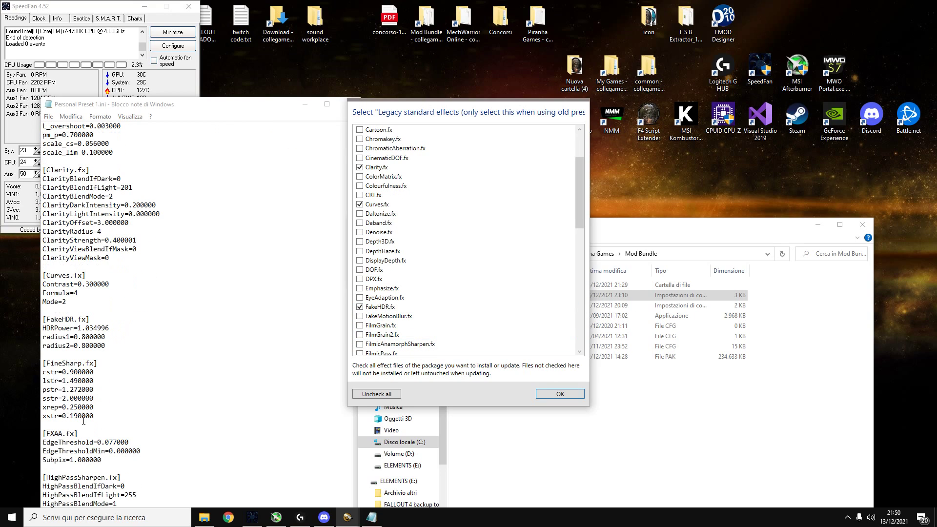
{"action": "scroll", "coordinate": [366, 322], "scroll_direction": "down", "scroll_amount": 2}
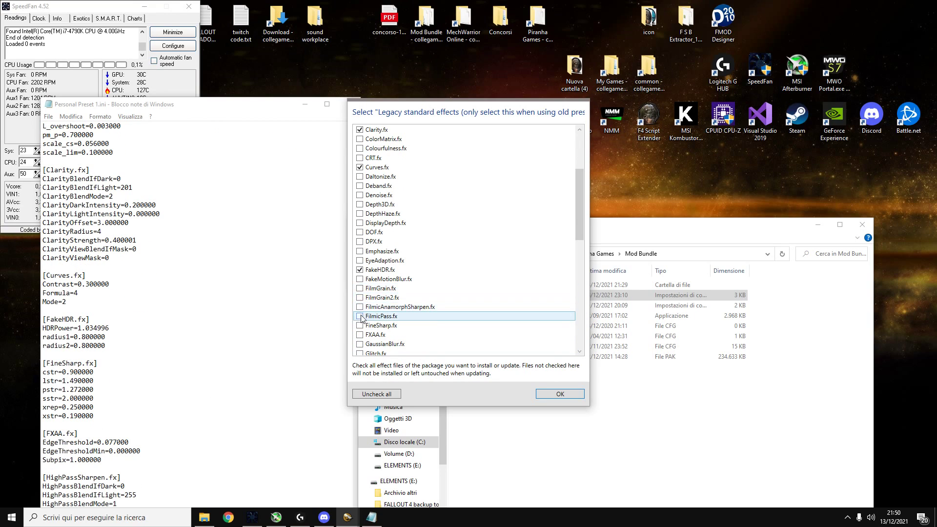
{"action": "left_click", "coordinate": [360, 325]}
{"action": "scroll", "coordinate": [72, 396], "scroll_direction": "down", "scroll_amount": 7}
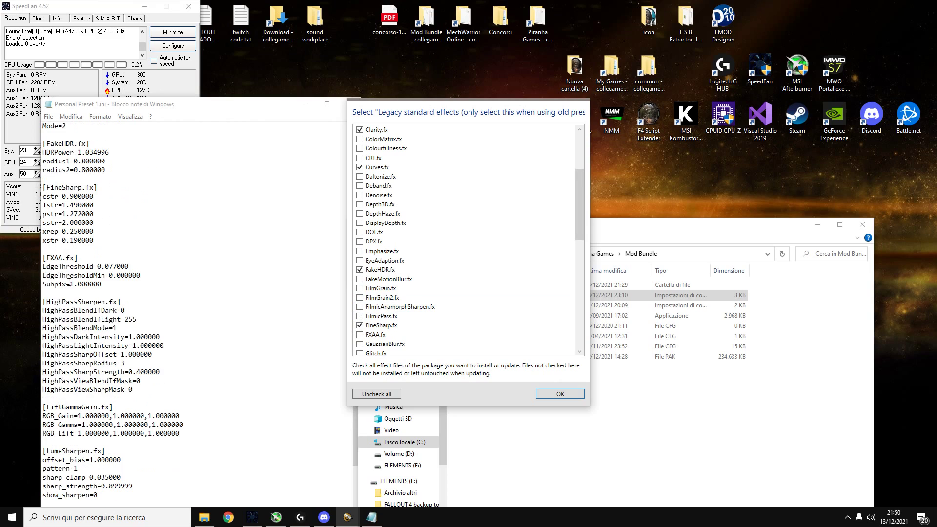
{"action": "scroll", "coordinate": [363, 276], "scroll_direction": "down", "scroll_amount": 3}
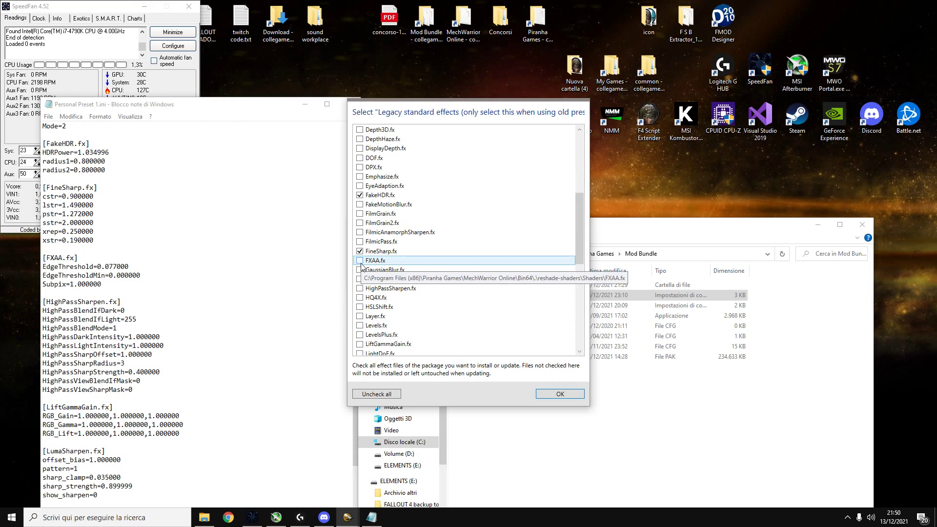
Tick FXAA, HighPassSharpen and LumaSharpen in the effect list.
{"action": "left_click", "coordinate": [361, 263]}
{"action": "scroll", "coordinate": [85, 298], "scroll_direction": "down", "scroll_amount": 2}
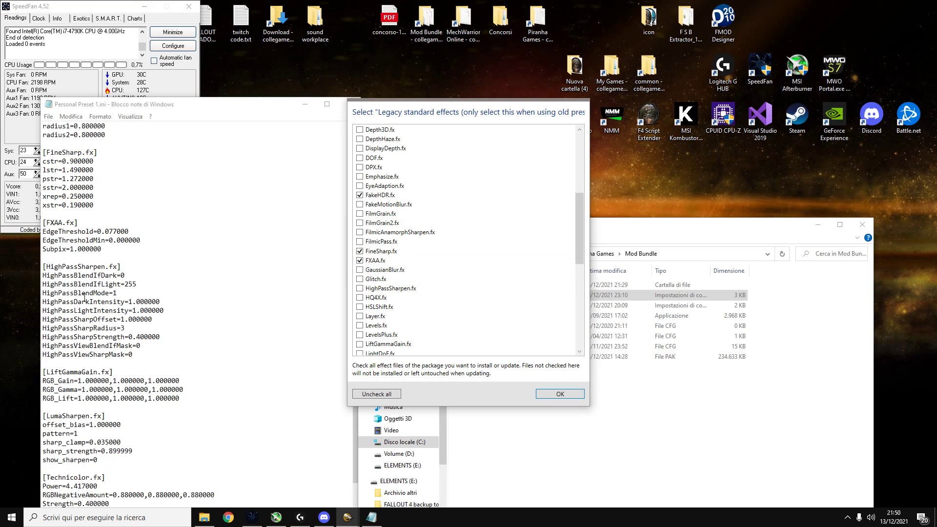
{"action": "left_click", "coordinate": [361, 288]}
{"action": "scroll", "coordinate": [64, 313], "scroll_direction": "down", "scroll_amount": 2}
{"action": "scroll", "coordinate": [362, 315], "scroll_direction": "down", "scroll_amount": 2}
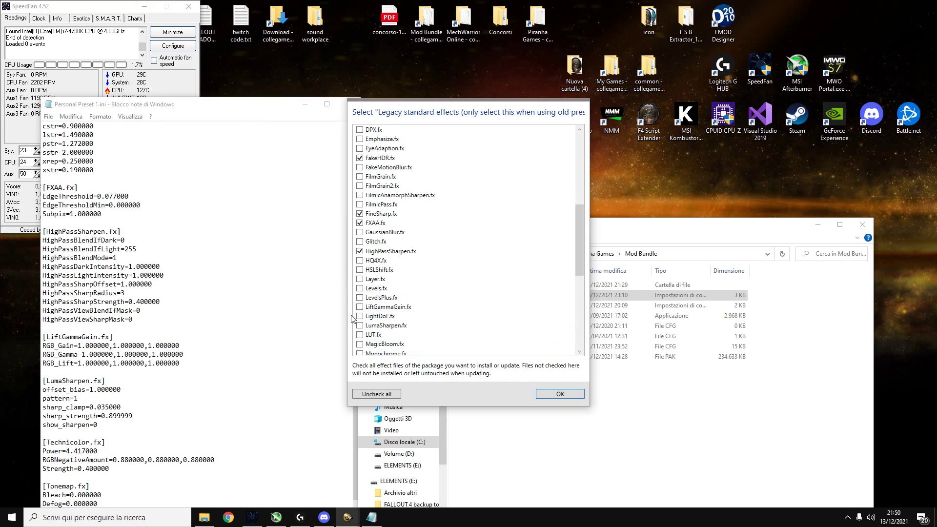
{"action": "scroll", "coordinate": [337, 310], "scroll_direction": "down", "scroll_amount": 2}
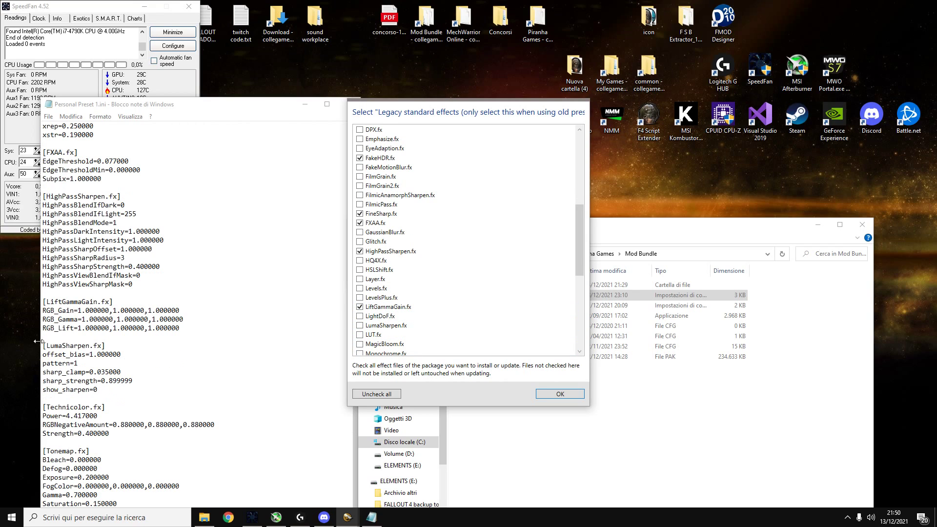
{"action": "scroll", "coordinate": [356, 305], "scroll_direction": "down", "scroll_amount": 2}
{"action": "left_click", "coordinate": [360, 288]}
{"action": "scroll", "coordinate": [48, 393], "scroll_direction": "down", "scroll_amount": 1}
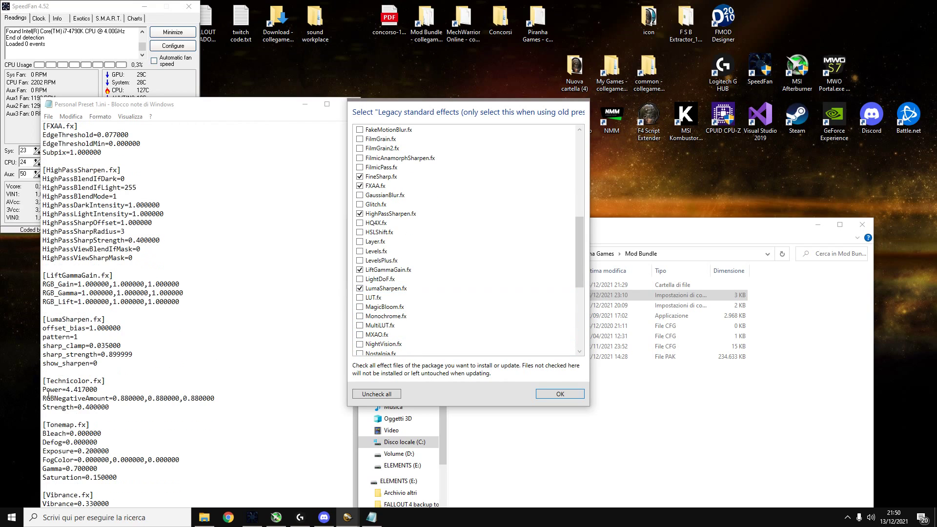
{"action": "scroll", "coordinate": [359, 322], "scroll_direction": "down", "scroll_amount": 5}
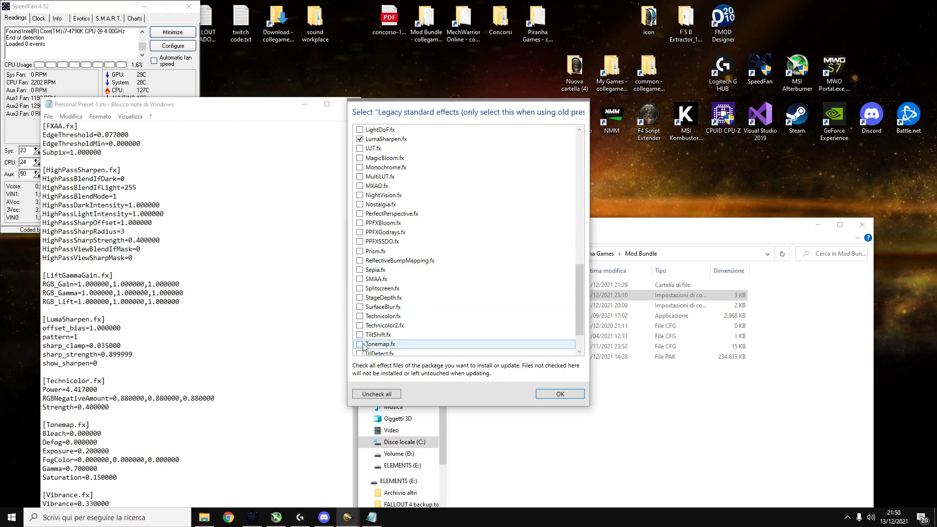
Tick Technicolor, Tonemap and Vibrance, then finish the ReShade installation.
{"action": "left_click", "coordinate": [359, 316]}
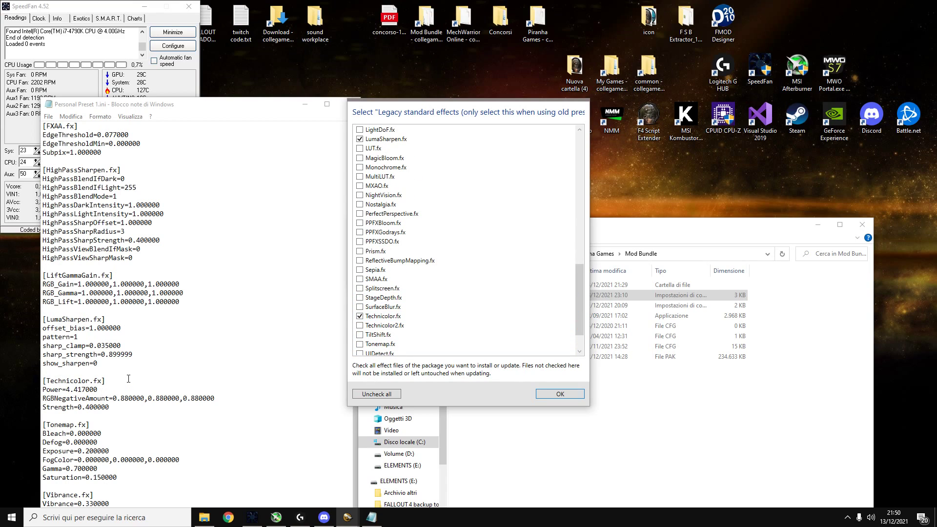
{"action": "scroll", "coordinate": [363, 342], "scroll_direction": "down", "scroll_amount": 2}
{"action": "left_click", "coordinate": [360, 306]}
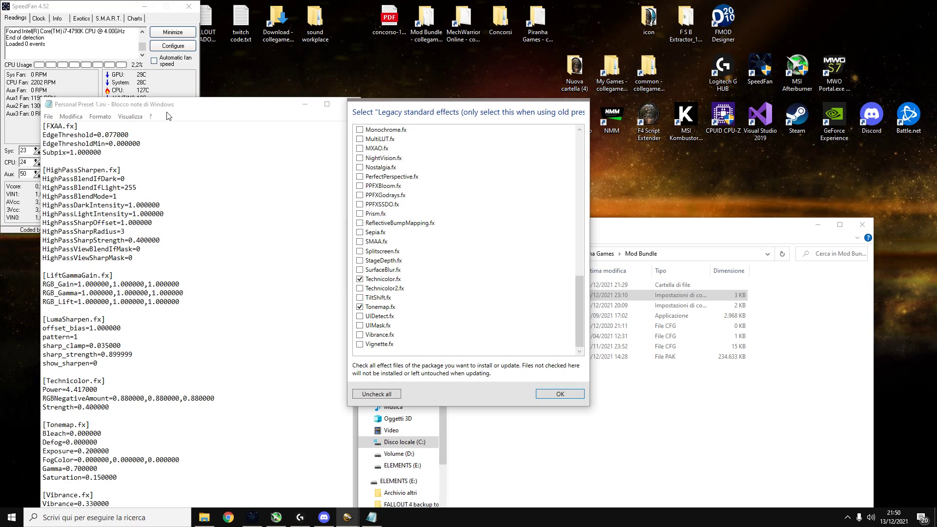
{"action": "left_click_drag", "start_coordinate": [172, 104], "coordinate": [144, 38]}
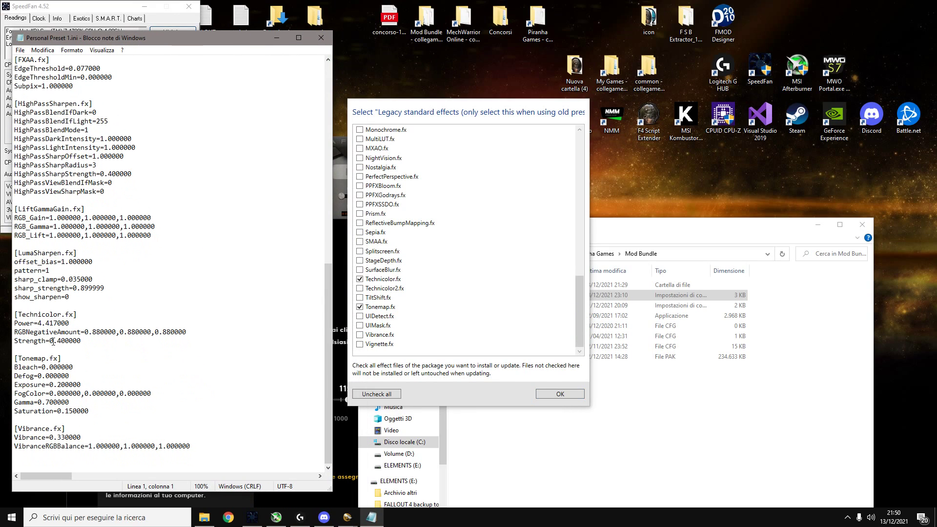
{"action": "left_click", "coordinate": [360, 335]}
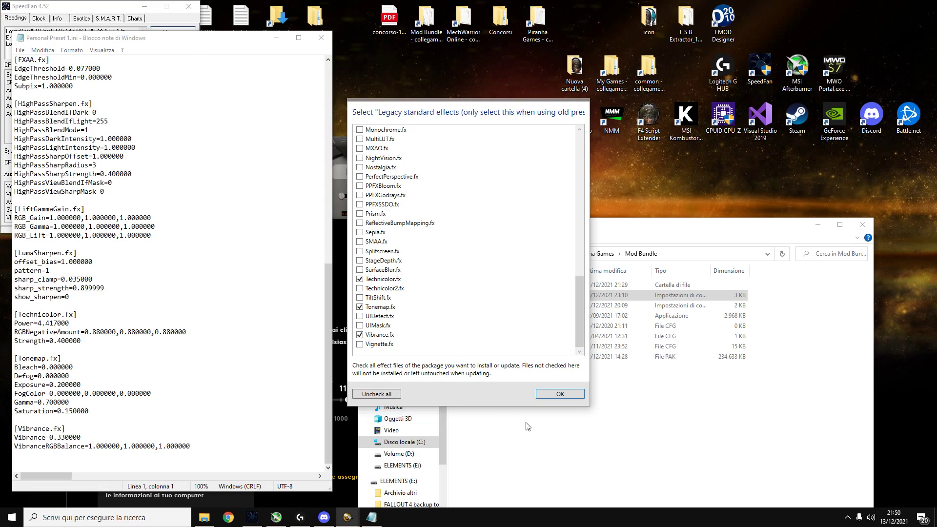
{"action": "left_click", "coordinate": [560, 395]}
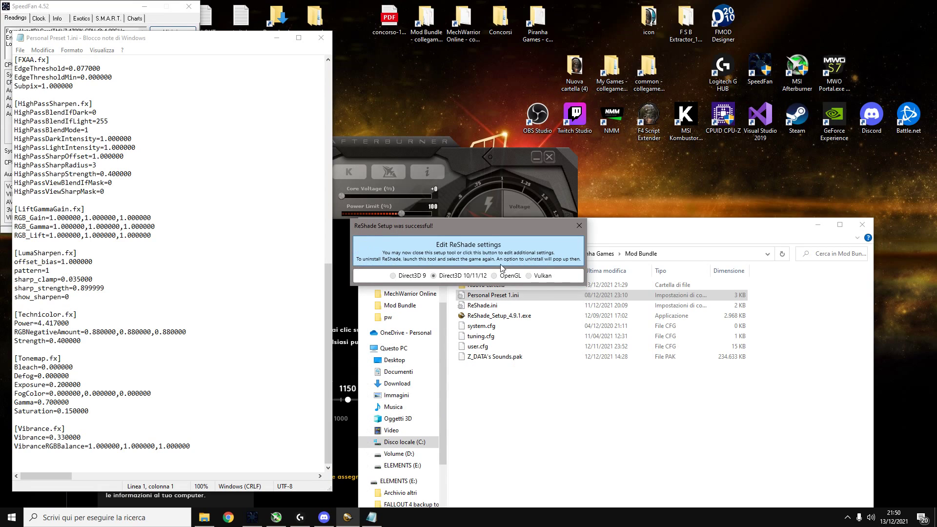
Close the setup message, Mod Bundle folder and preset notes, then launch MechWarrior Online via MWO Portal.
{"action": "left_click", "coordinate": [579, 226]}
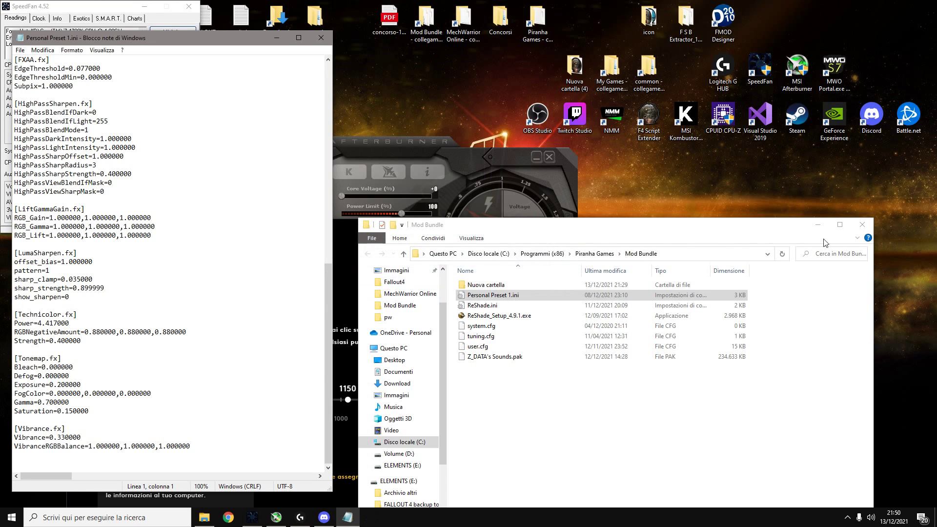
{"action": "left_click", "coordinate": [872, 227]}
{"action": "left_click", "coordinate": [321, 38]}
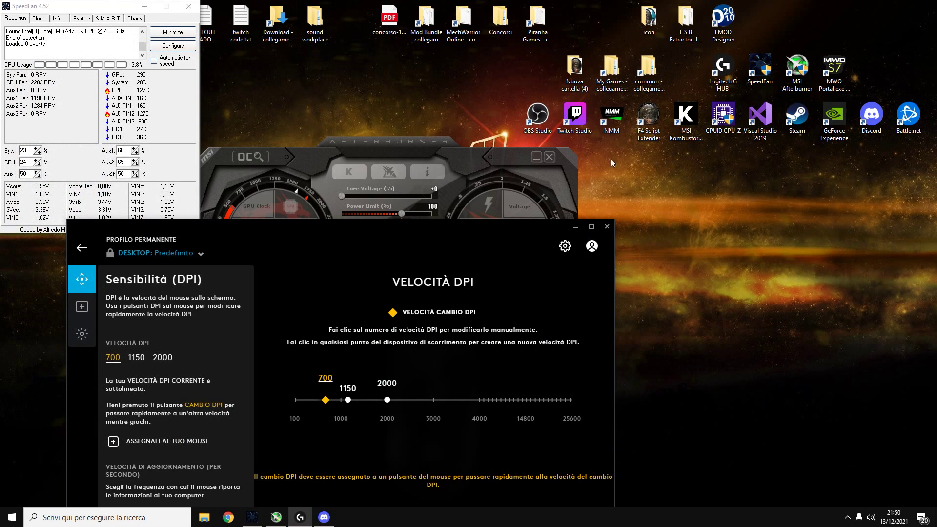
{"action": "double_click", "coordinate": [839, 70]}
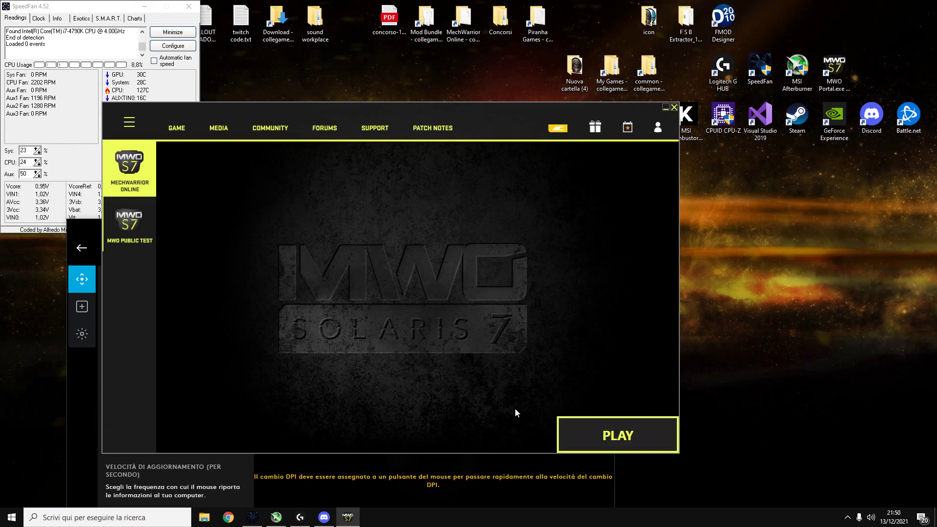
{"action": "left_click", "coordinate": [622, 437]}
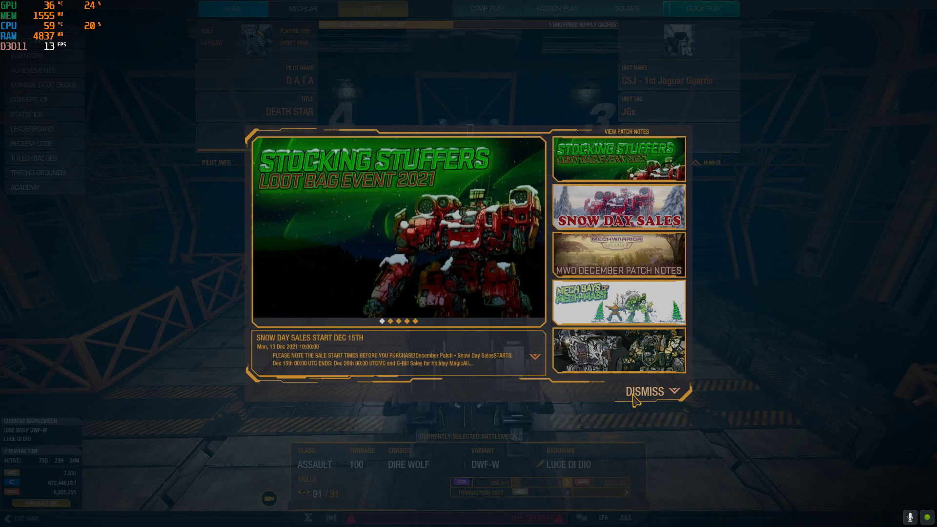
Dismiss the store popup and load Personal Preset 1.ini in the ReShade overlay.
{"action": "left_click", "coordinate": [639, 392]}
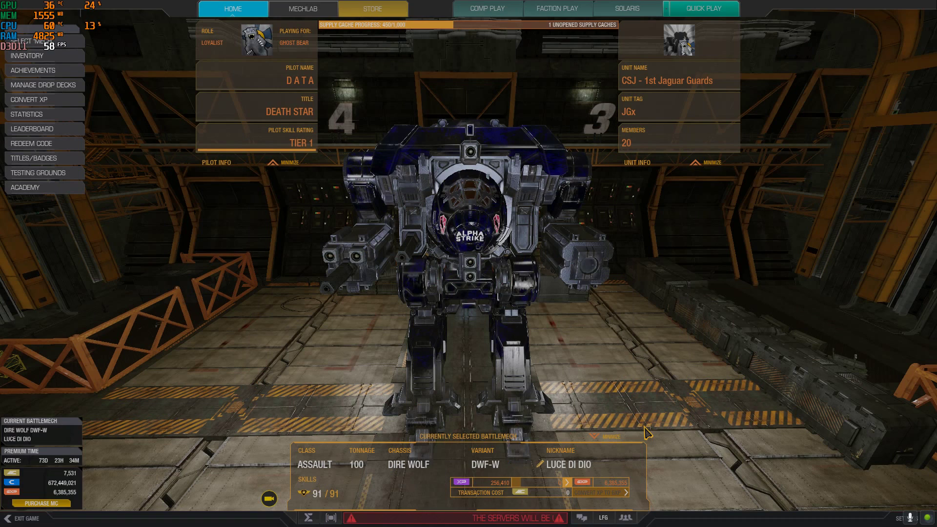
{"action": "key", "text": "Home"}
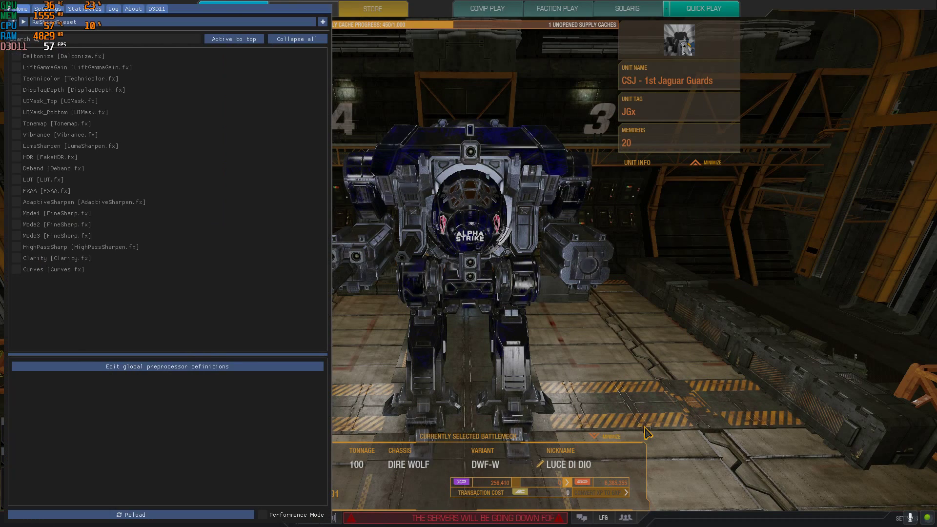
{"action": "left_click", "coordinate": [81, 20]}
{"action": "left_click", "coordinate": [61, 84]}
{"action": "left_click", "coordinate": [259, 148]}
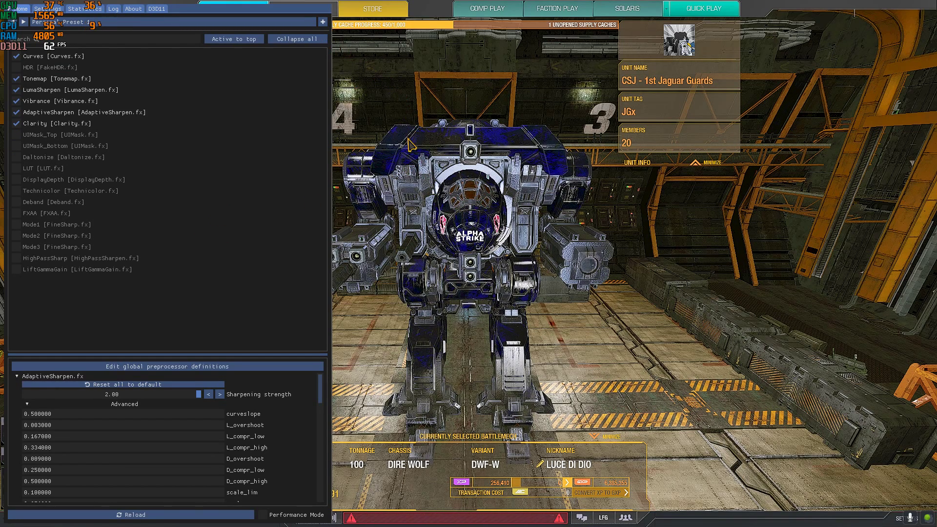
{"action": "key", "text": "Home"}
{"action": "left_click_drag", "start_coordinate": [426, 167], "coordinate": [503, 269]}
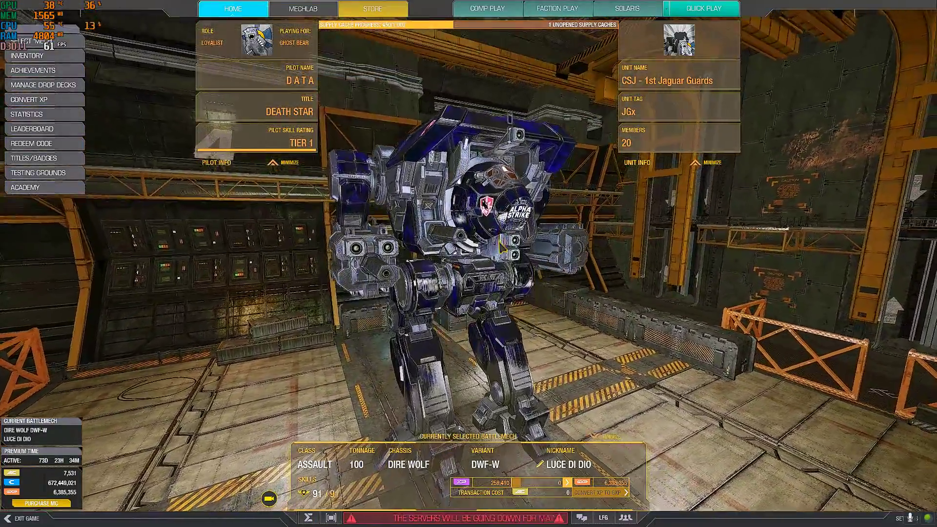
Toggle Curves, Tonemap, LumaSharpen, Vibrance, AdaptiveSharpen and Clarity off and back on to compare, then hide the overlay.
{"action": "key", "text": "Home"}
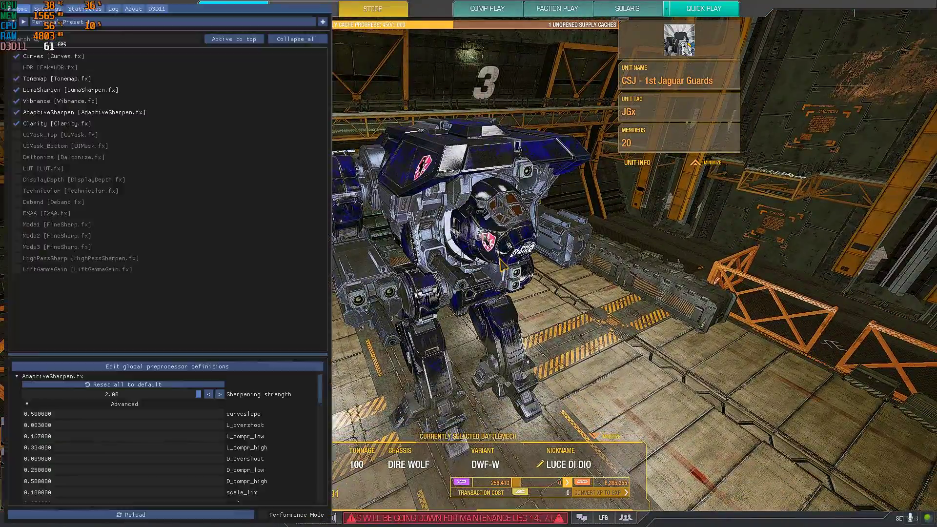
{"action": "left_click", "coordinate": [16, 56]}
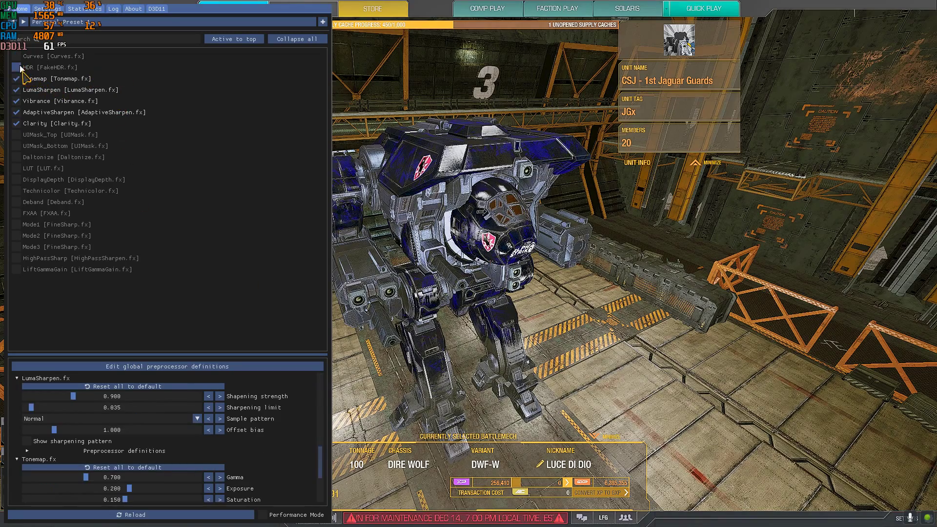
{"action": "left_click", "coordinate": [16, 79]}
{"action": "left_click", "coordinate": [16, 89]}
{"action": "left_click", "coordinate": [16, 101]}
{"action": "left_click", "coordinate": [17, 113]}
{"action": "left_click", "coordinate": [16, 123]}
{"action": "left_click", "coordinate": [16, 124]}
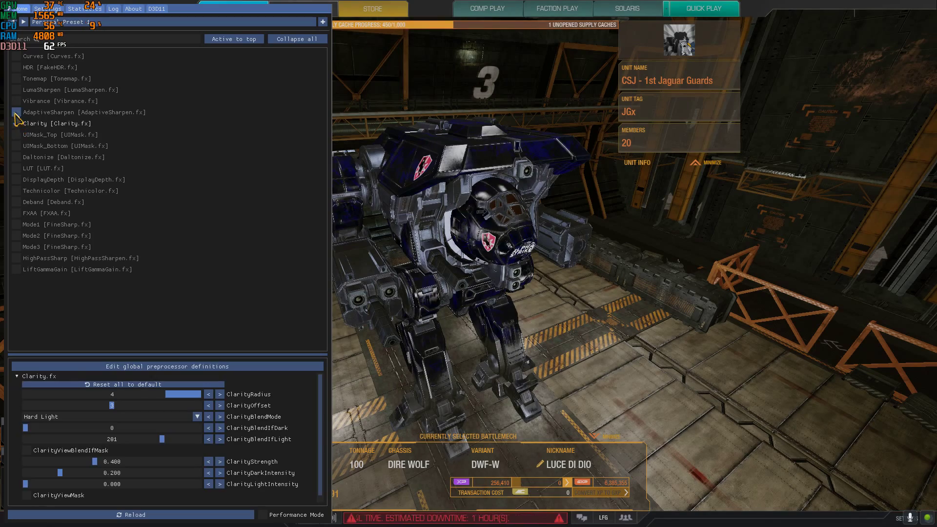
{"action": "left_click", "coordinate": [16, 112]}
{"action": "left_click", "coordinate": [16, 101]}
{"action": "left_click", "coordinate": [16, 90]}
{"action": "left_click", "coordinate": [16, 79]}
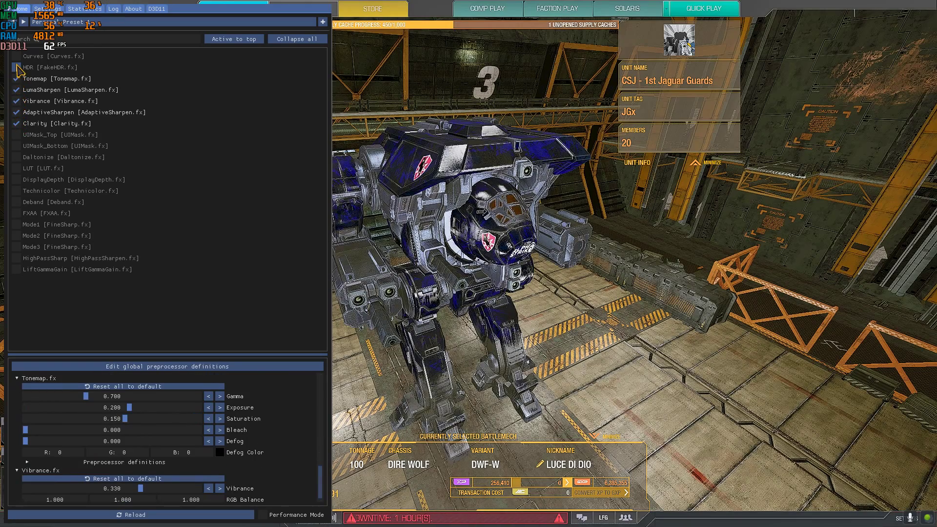
{"action": "left_click", "coordinate": [16, 56]}
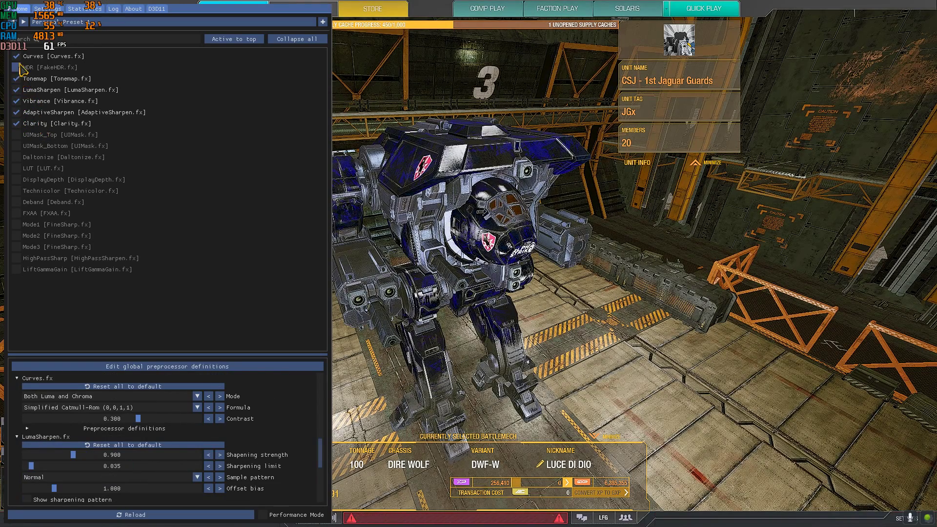
{"action": "left_click", "coordinate": [16, 56]}
{"action": "left_click", "coordinate": [17, 56]}
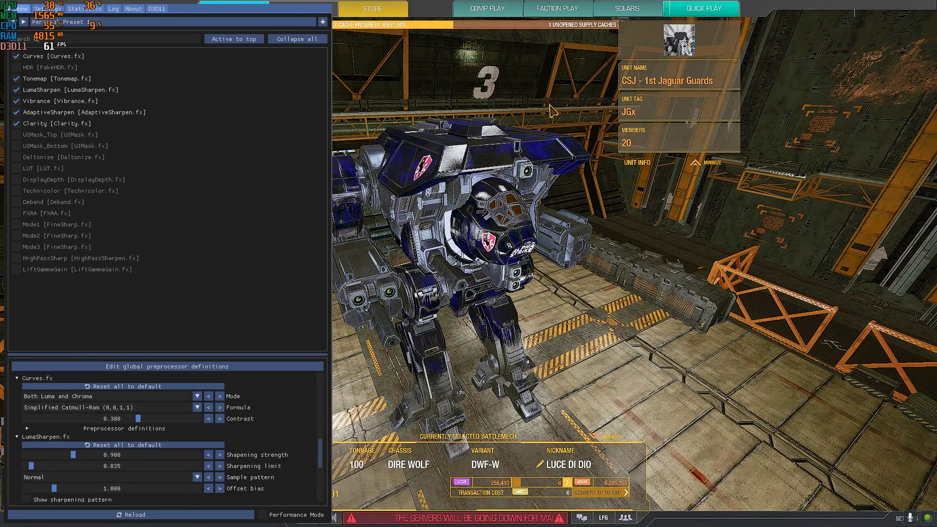
{"action": "key", "text": "Home"}
Start a Testing Grounds session on the Canyon Network map.
{"action": "left_click", "coordinate": [44, 173]}
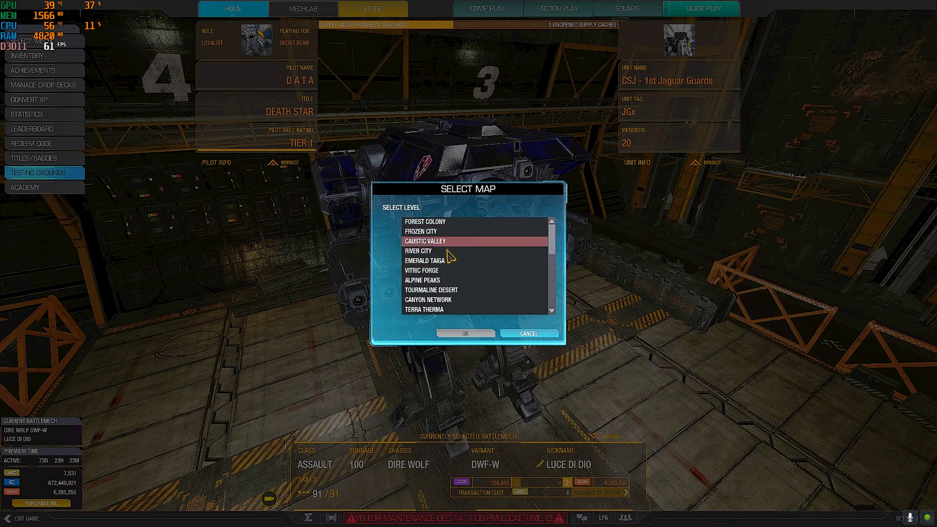
{"action": "left_click", "coordinate": [428, 299]}
{"action": "left_click", "coordinate": [465, 333]}
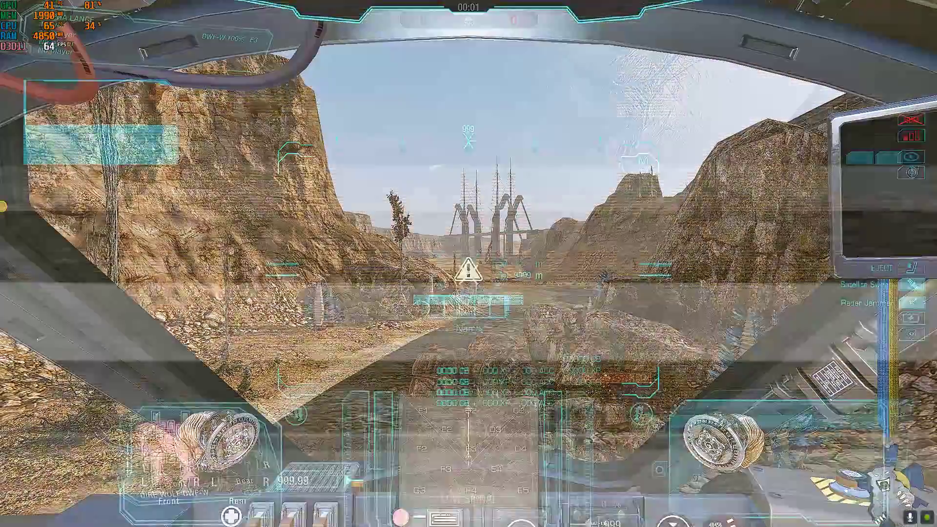
Bring up the ReShade effects overlay over the cockpit view with F1.
{"action": "key", "text": "F1"}
{"action": "key", "text": "Home"}
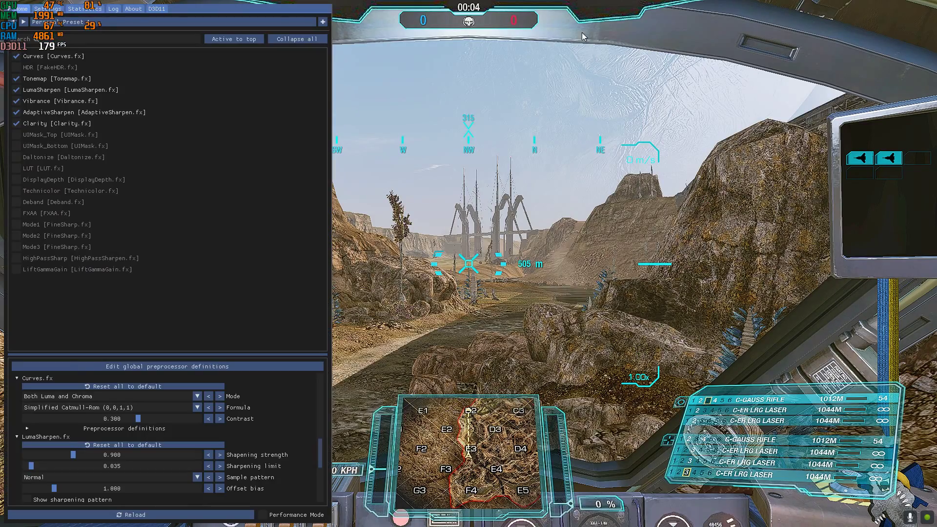
{"action": "left_click", "coordinate": [16, 112]}
{"action": "left_click", "coordinate": [17, 101]}
{"action": "left_click", "coordinate": [16, 90]}
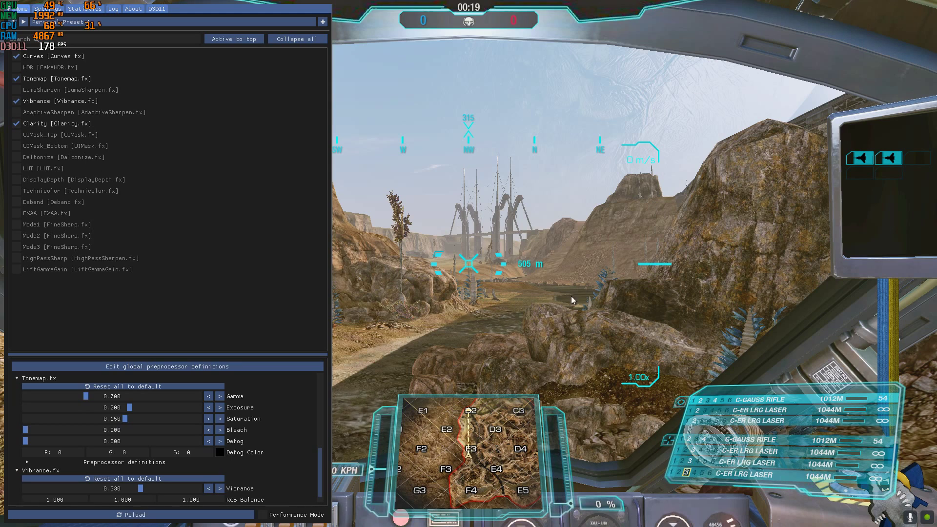
{"action": "left_click", "coordinate": [16, 113]}
{"action": "left_click", "coordinate": [16, 112]}
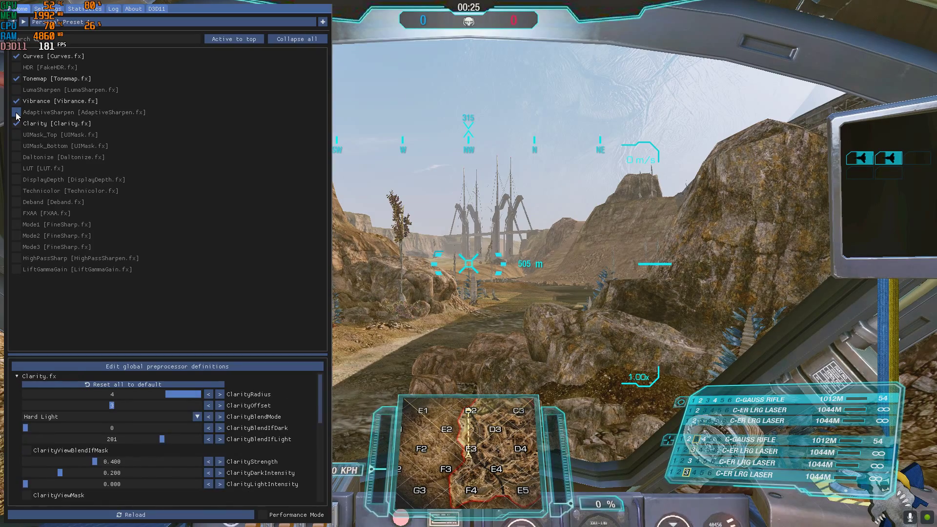
{"action": "left_click", "coordinate": [16, 112]}
{"action": "left_click", "coordinate": [16, 113]}
{"action": "left_click", "coordinate": [16, 112]}
{"action": "left_click", "coordinate": [16, 113]}
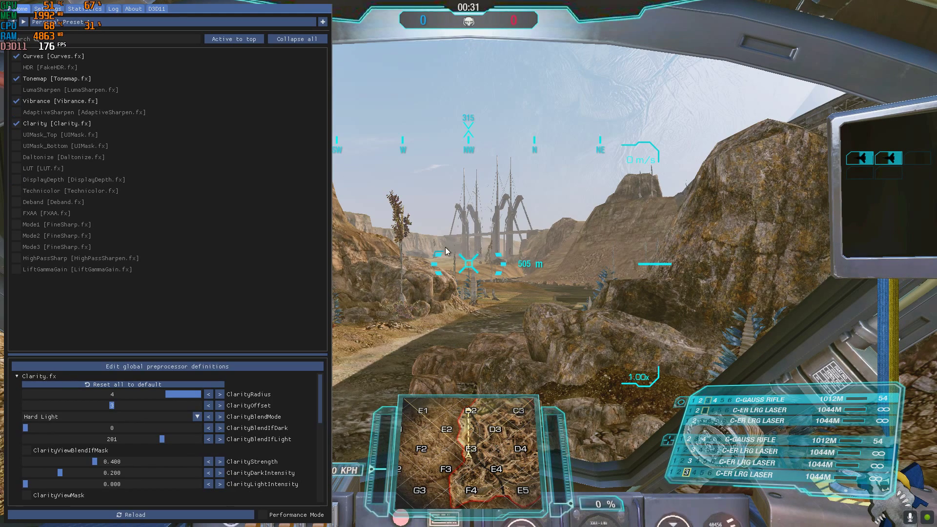
{"action": "left_click", "coordinate": [16, 113]}
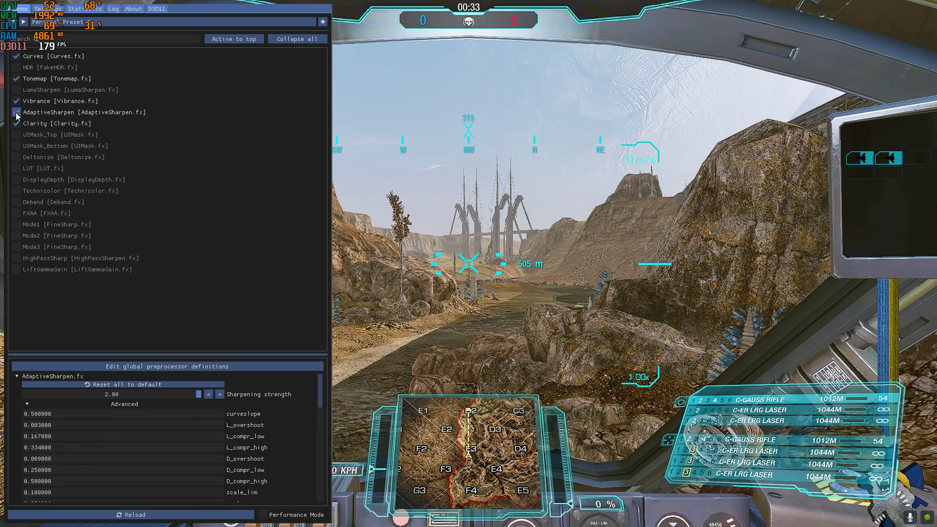
{"action": "left_click", "coordinate": [16, 113]}
{"action": "left_click", "coordinate": [16, 114]}
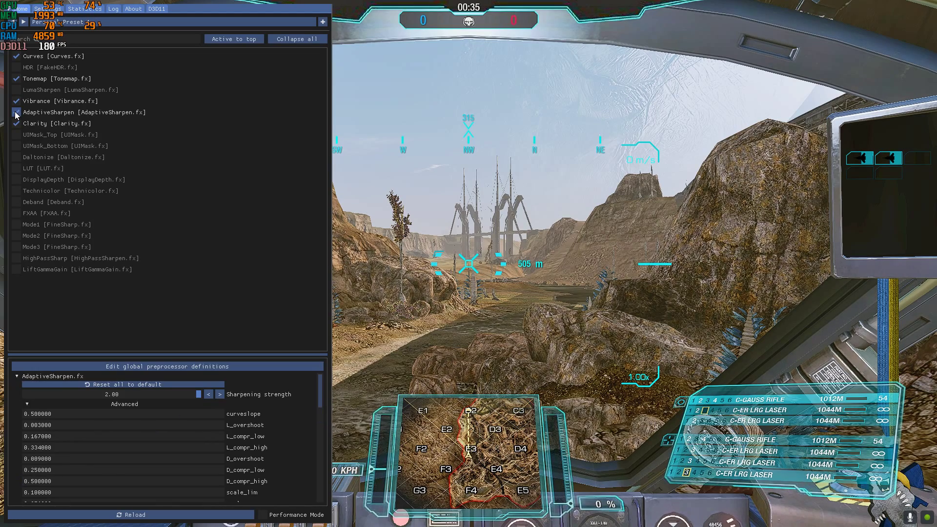
{"action": "left_click", "coordinate": [16, 113]}
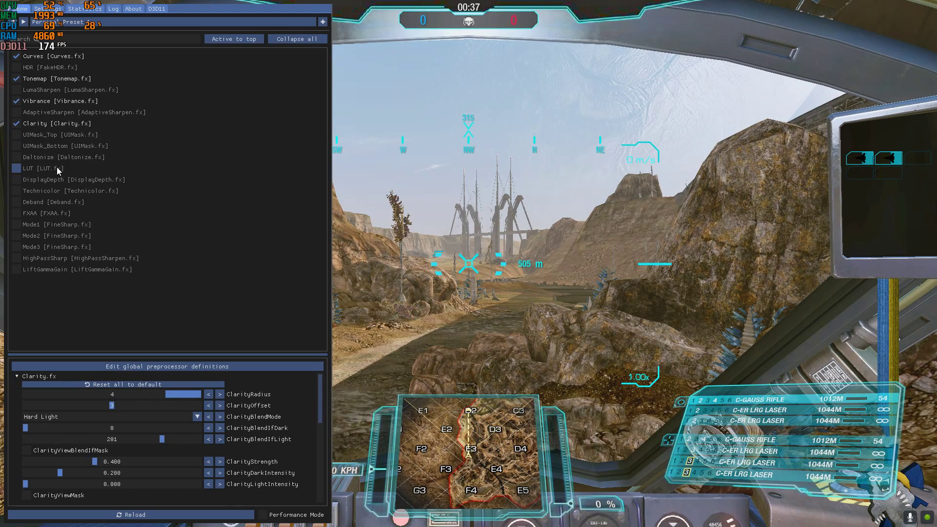
{"action": "left_click", "coordinate": [17, 113]}
{"action": "left_click", "coordinate": [19, 114]}
{"action": "left_click", "coordinate": [19, 114]}
{"action": "left_click", "coordinate": [16, 91]}
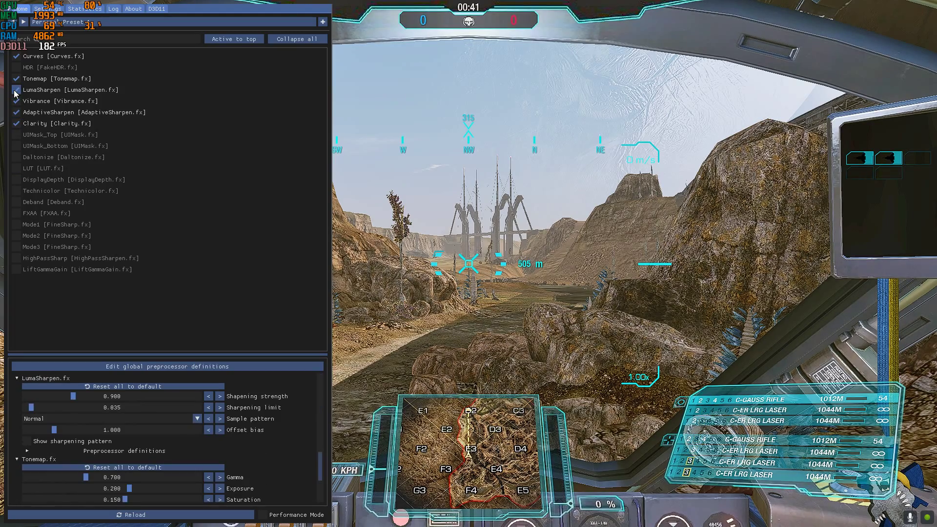
{"action": "left_click", "coordinate": [17, 91]}
{"action": "left_click", "coordinate": [16, 91]}
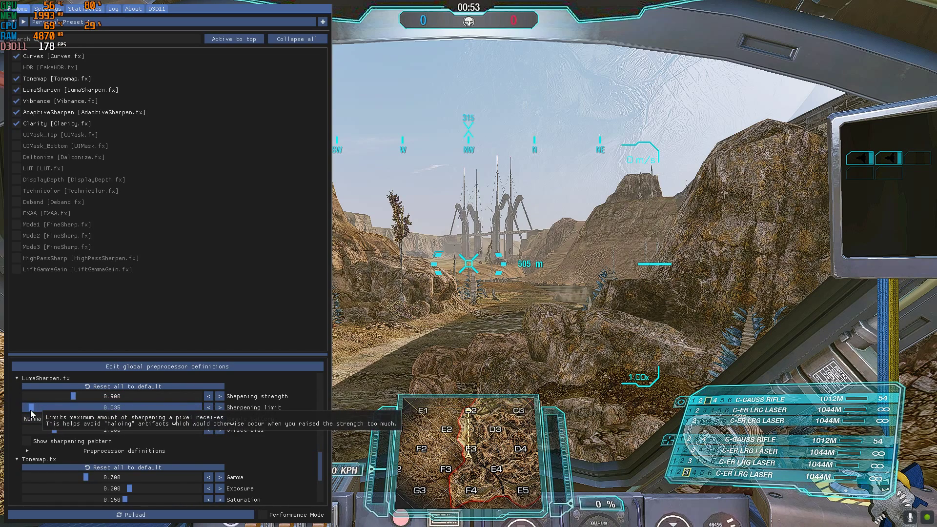
Lower LumaSharpen's sharpening limit from 0.035 to 0.034.
{"action": "mouse_move", "coordinate": [31, 408]}
{"action": "left_mouse_down"}
{"action": "mouse_move", "coordinate": [205, 412]}
{"action": "mouse_move", "coordinate": [35, 413]}
{"action": "left_mouse_up"}
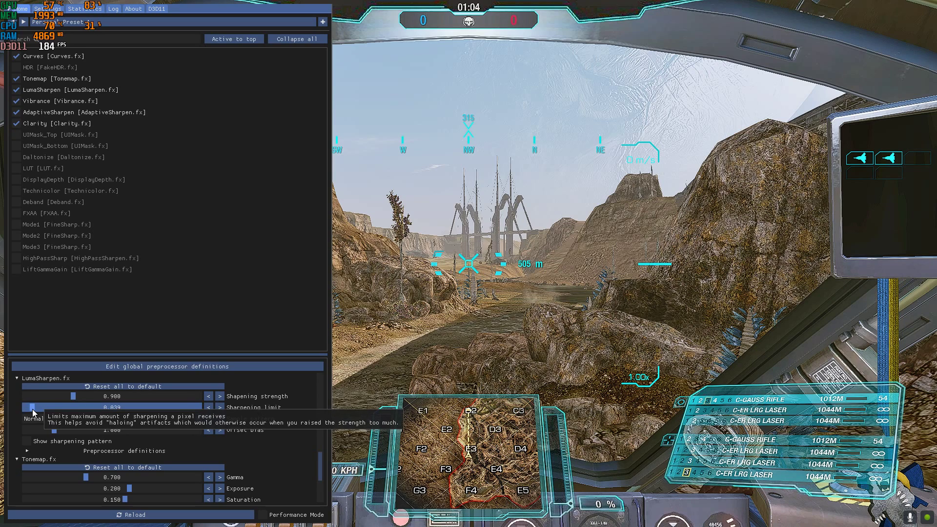
{"action": "left_click", "coordinate": [208, 408]}
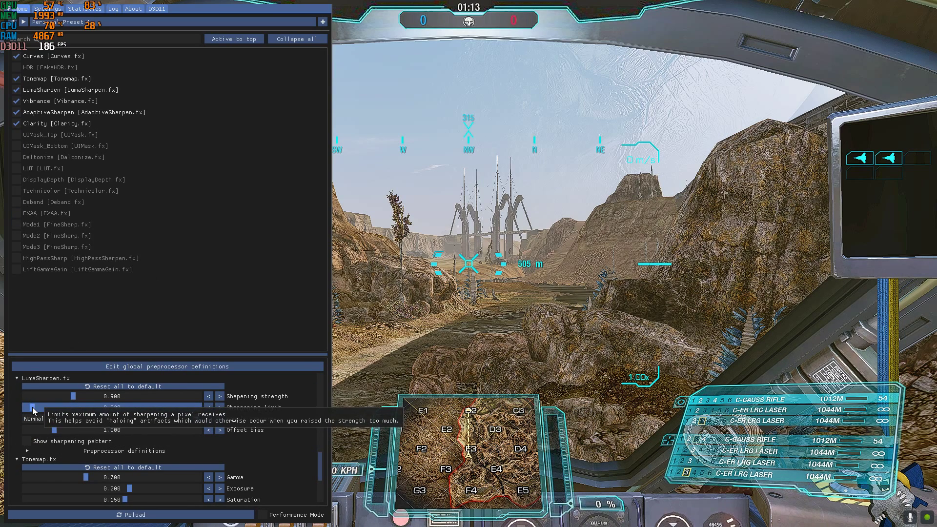
{"action": "left_click", "coordinate": [209, 409]}
Try AdaptiveSharpen strengths of 0.75 and 0.57, then leave it at the 2.00 maximum.
{"action": "left_click", "coordinate": [17, 113]}
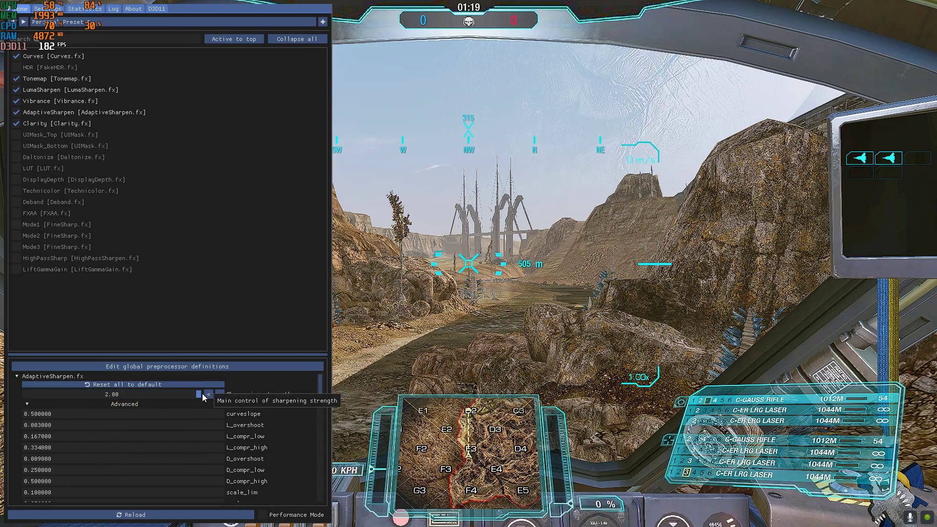
{"action": "left_click_drag", "start_coordinate": [199, 394], "coordinate": [9, 385]}
{"action": "mouse_move", "coordinate": [212, 387]}
{"action": "left_mouse_down"}
{"action": "mouse_move", "coordinate": [91, 385]}
{"action": "mouse_move", "coordinate": [219, 389]}
{"action": "left_mouse_up"}
{"action": "left_click_drag", "start_coordinate": [149, 389], "coordinate": [769, 116]}
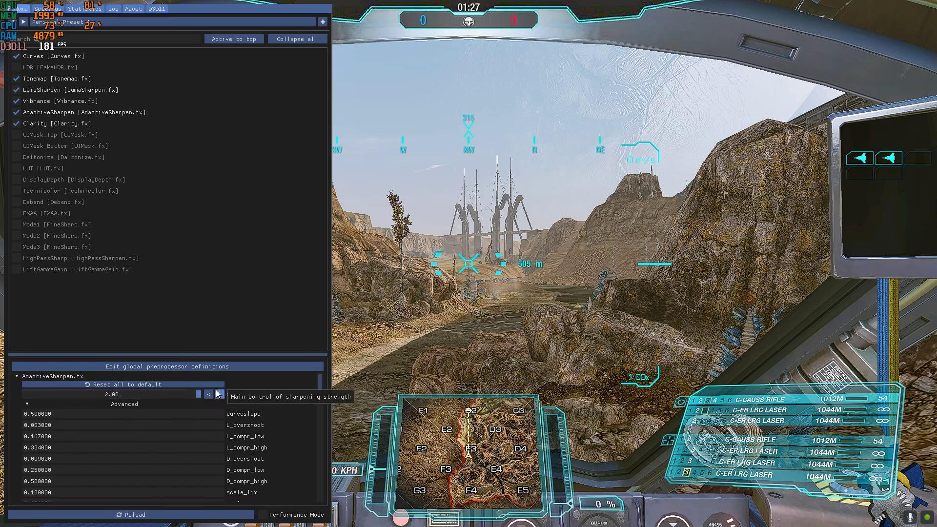
{"action": "left_click_drag", "start_coordinate": [198, 394], "coordinate": [168, 380]}
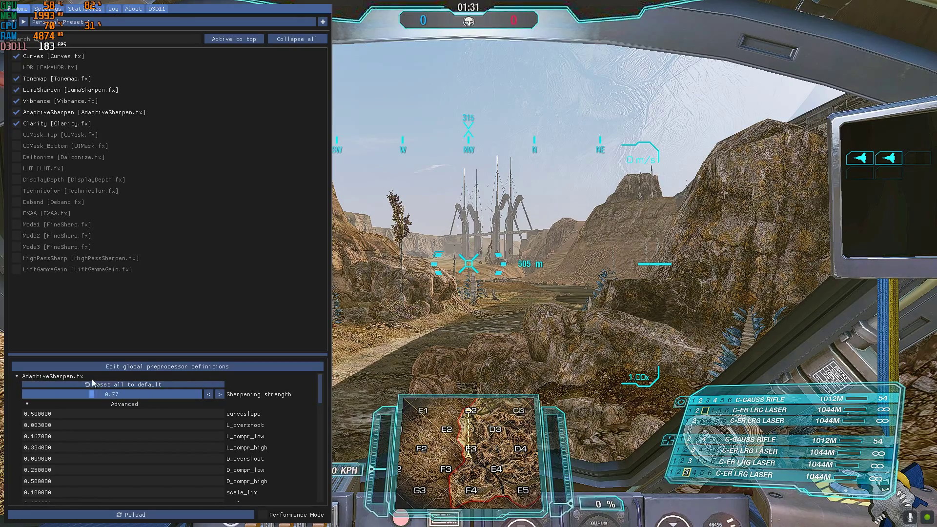
{"action": "left_click_drag", "start_coordinate": [60, 382], "coordinate": [290, 386]}
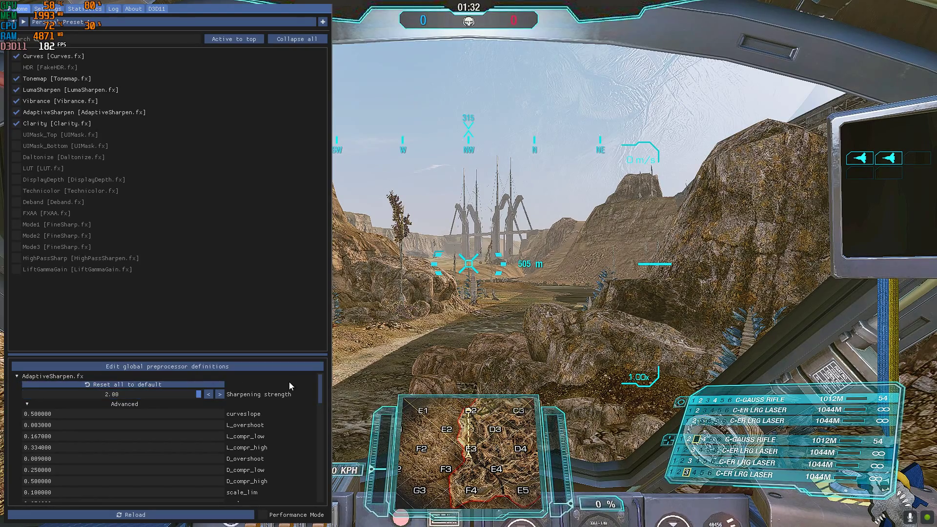
{"action": "left_click", "coordinate": [17, 124]}
{"action": "left_click", "coordinate": [16, 125]}
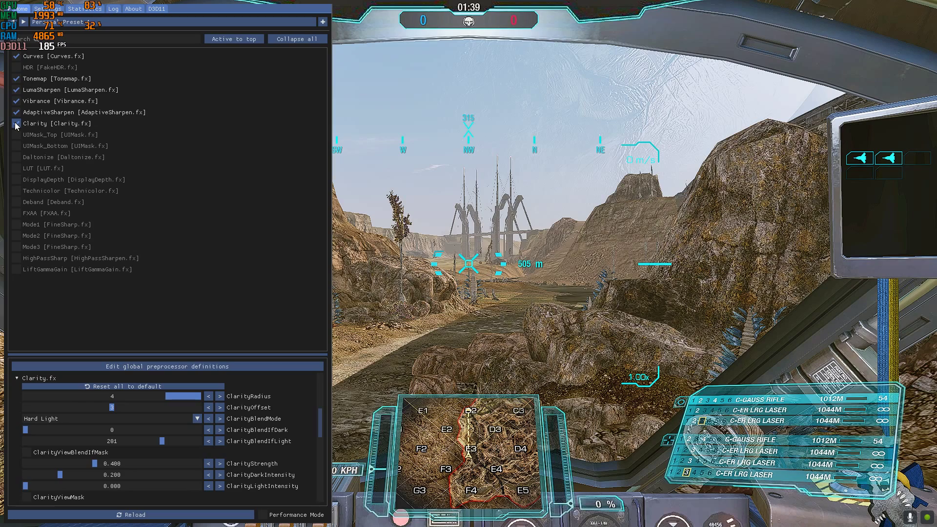
{"action": "left_click", "coordinate": [17, 124]}
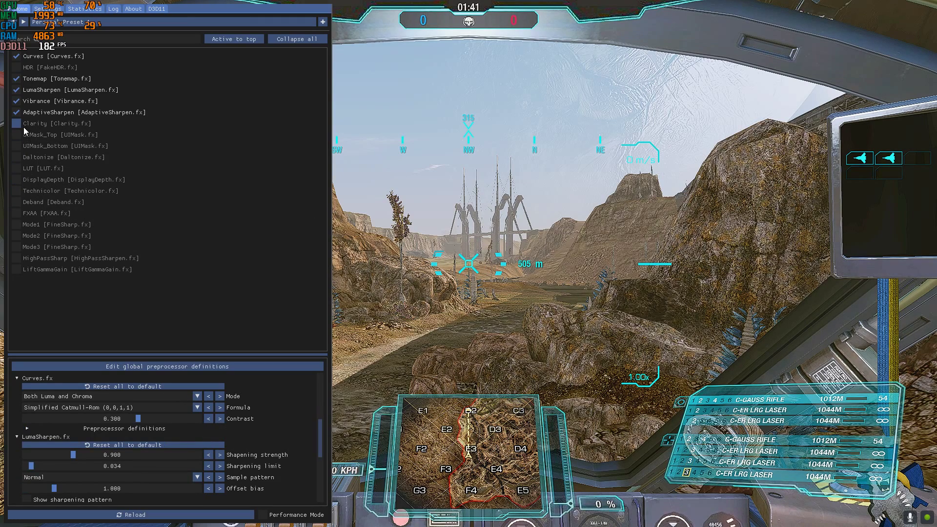
{"action": "left_click", "coordinate": [18, 124]}
{"action": "left_click", "coordinate": [17, 124]}
{"action": "left_click", "coordinate": [18, 124]}
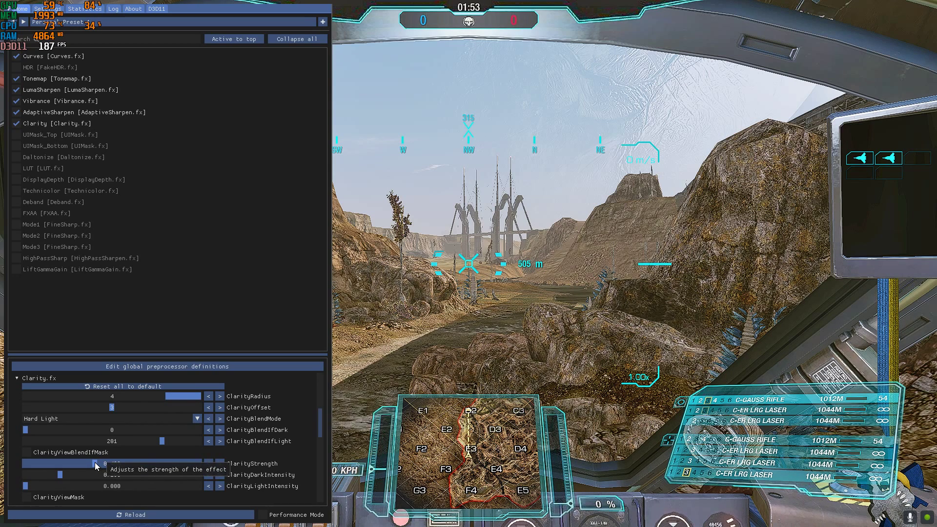
{"action": "left_click_drag", "start_coordinate": [95, 464], "coordinate": [323, 457]}
{"action": "key", "text": "Home"}
{"action": "right_click", "coordinate": [468, 264]}
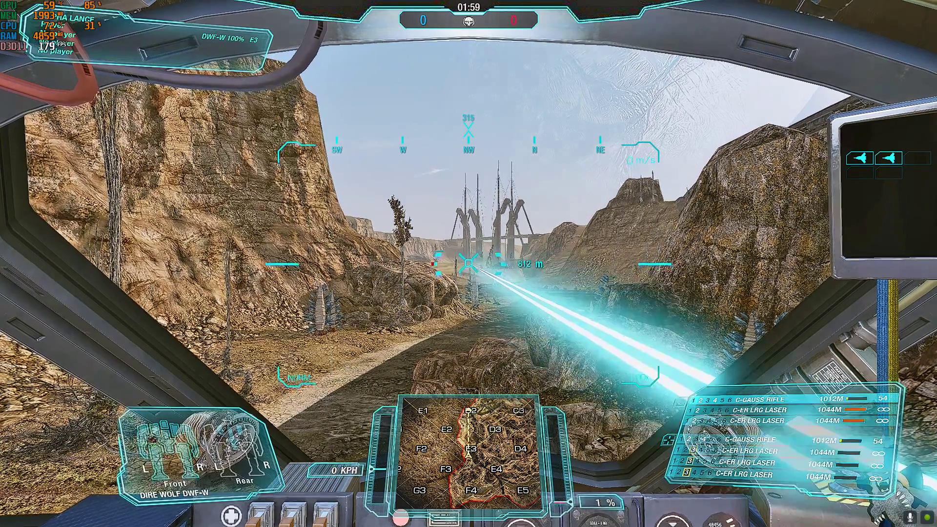
{"action": "middle_click", "coordinate": [469, 263]}
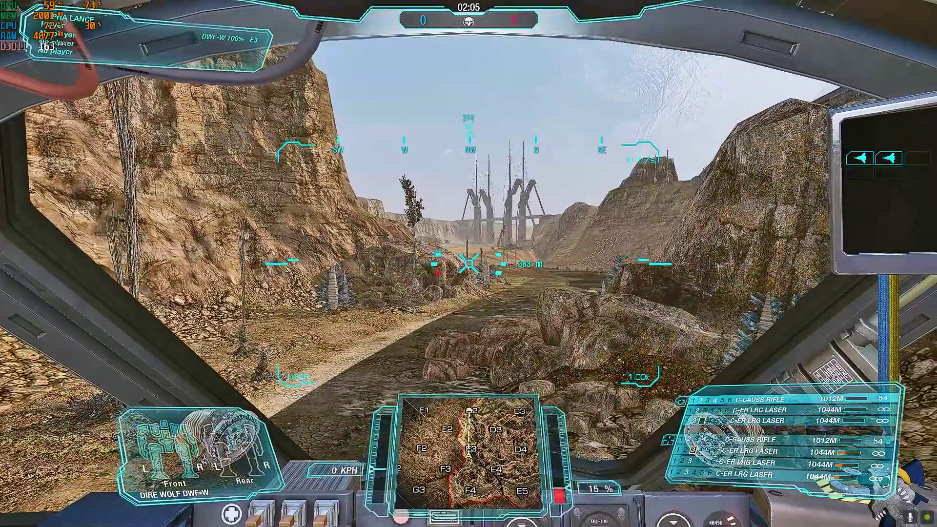
{"action": "key", "text": "Home"}
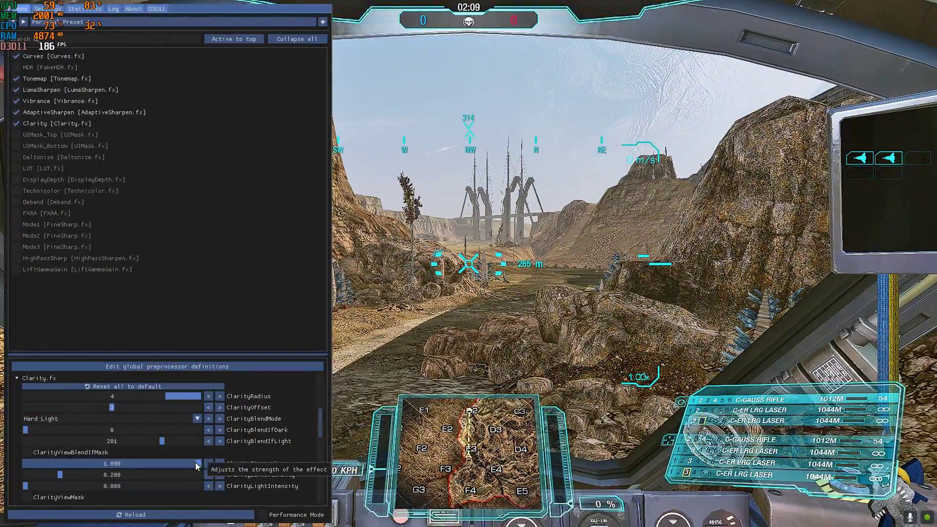
{"action": "left_click_drag", "start_coordinate": [198, 466], "coordinate": [97, 473]}
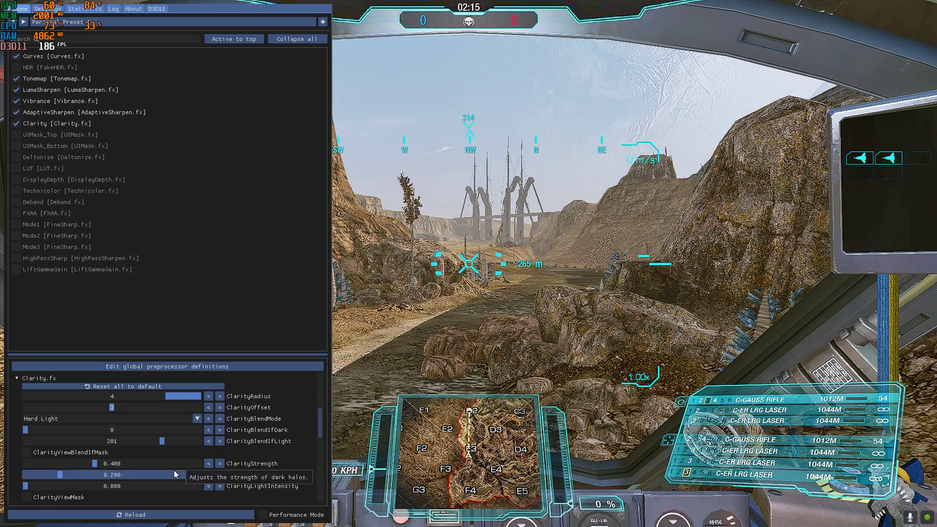
Toggle Vibrance, Tonemap and Curves off and back on to compare the image.
{"action": "left_click", "coordinate": [21, 101]}
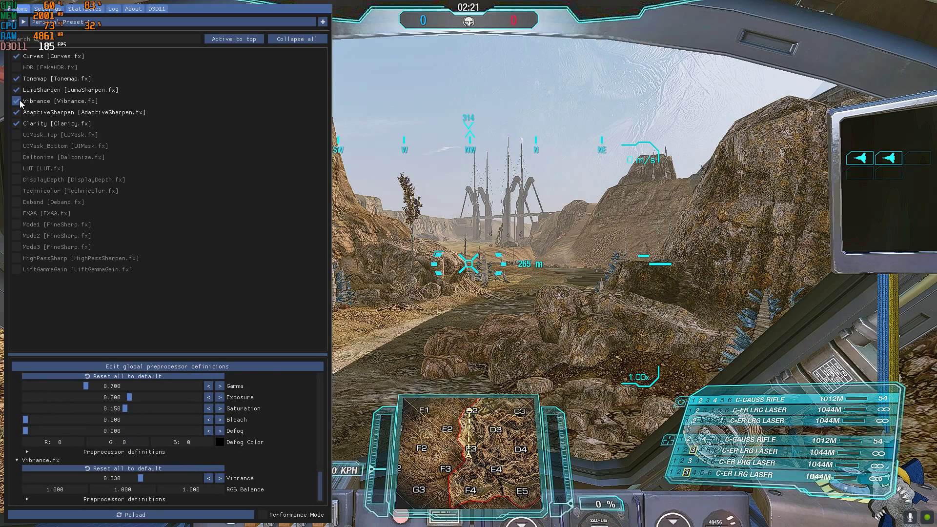
{"action": "left_click", "coordinate": [21, 101]}
{"action": "scroll", "coordinate": [116, 382], "scroll_direction": "down", "scroll_amount": 2}
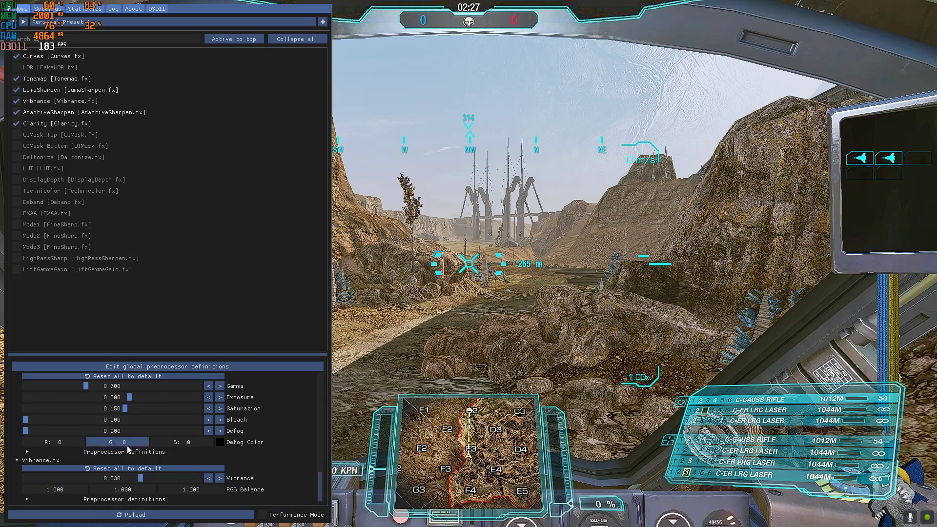
{"action": "left_click", "coordinate": [17, 80]}
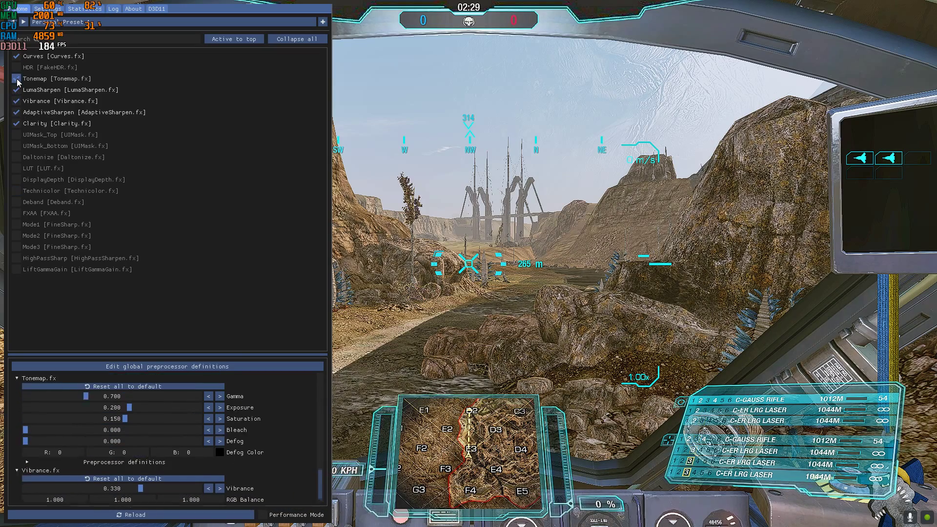
{"action": "left_click", "coordinate": [17, 80]}
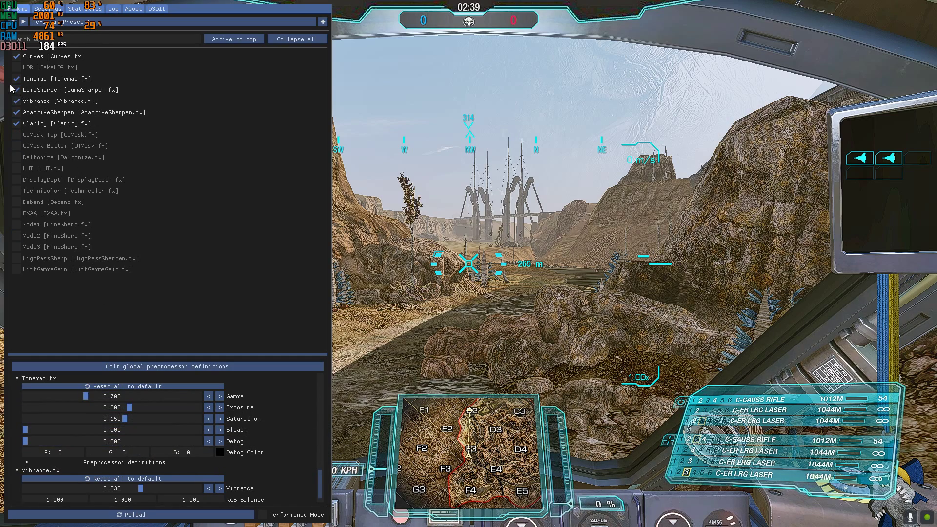
{"action": "left_click", "coordinate": [18, 56]}
{"action": "left_click", "coordinate": [16, 59]}
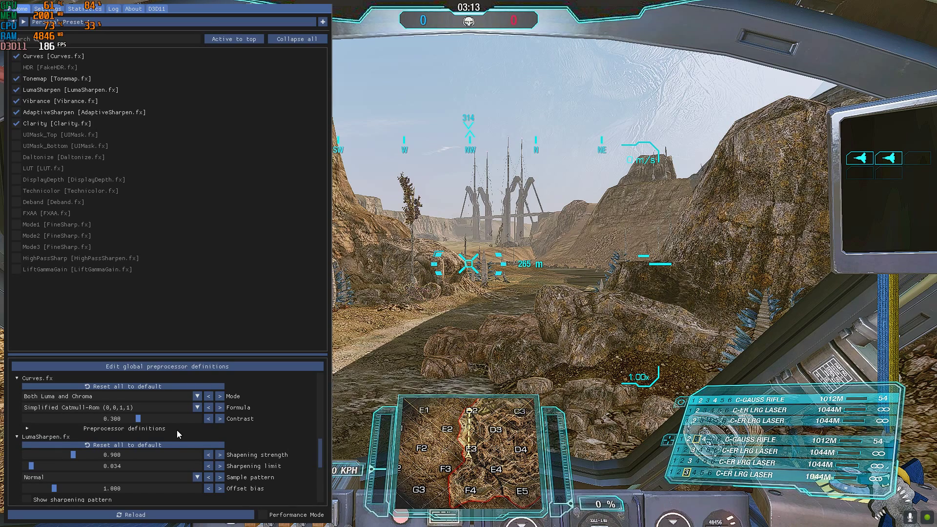
Browse the Bin64 preset files, then raise Curves contrast from 0.300 to 1.000.
{"action": "left_click", "coordinate": [67, 26]}
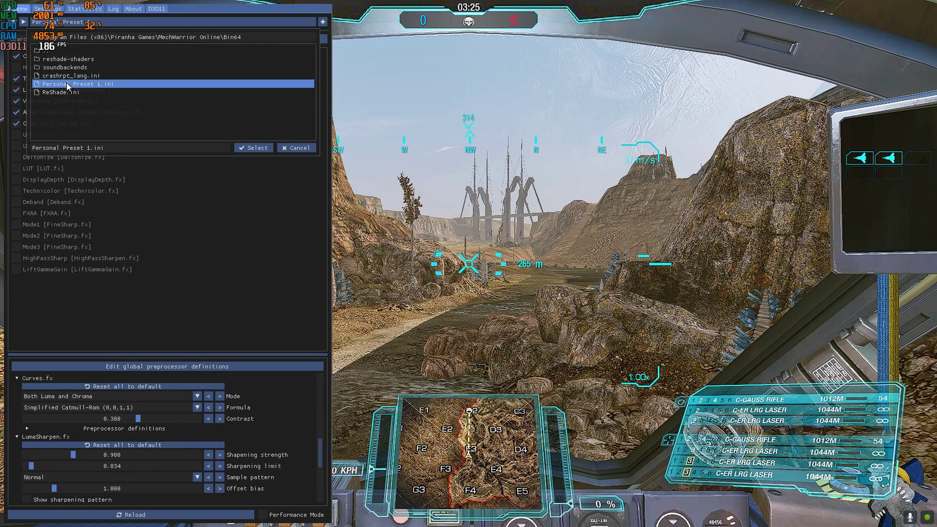
{"action": "left_click", "coordinate": [476, 94]}
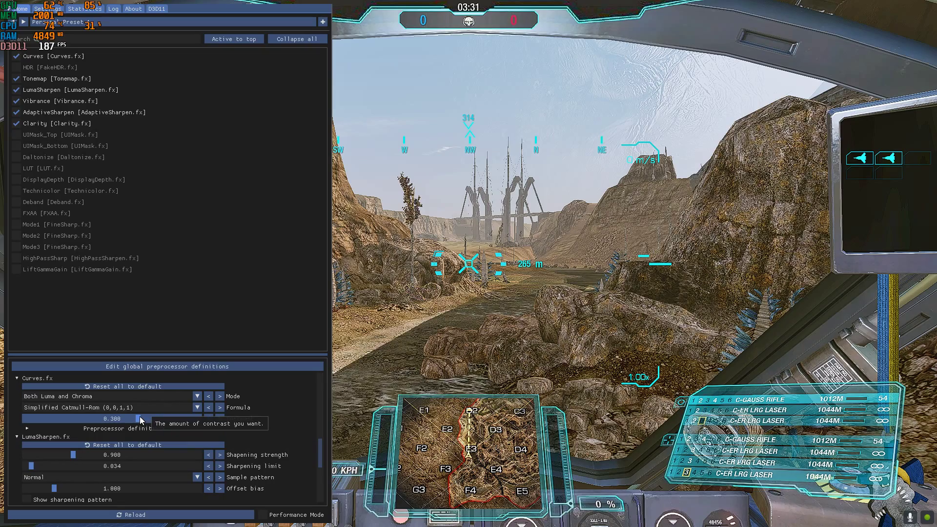
{"action": "left_click_drag", "start_coordinate": [141, 420], "coordinate": [488, 420]}
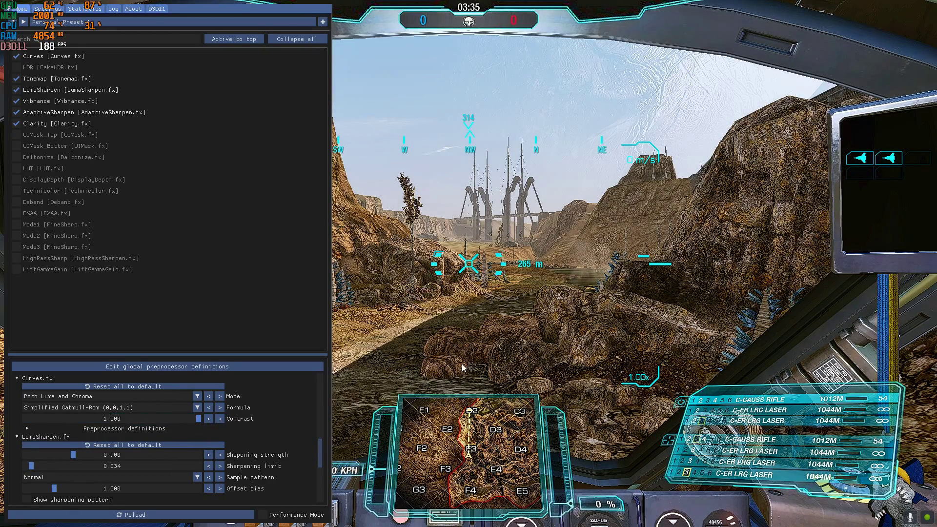
Hide the ReShade panel and fire two weapon groups to check the image.
{"action": "key", "text": "Home"}
{"action": "left_click", "coordinate": [469, 264]}
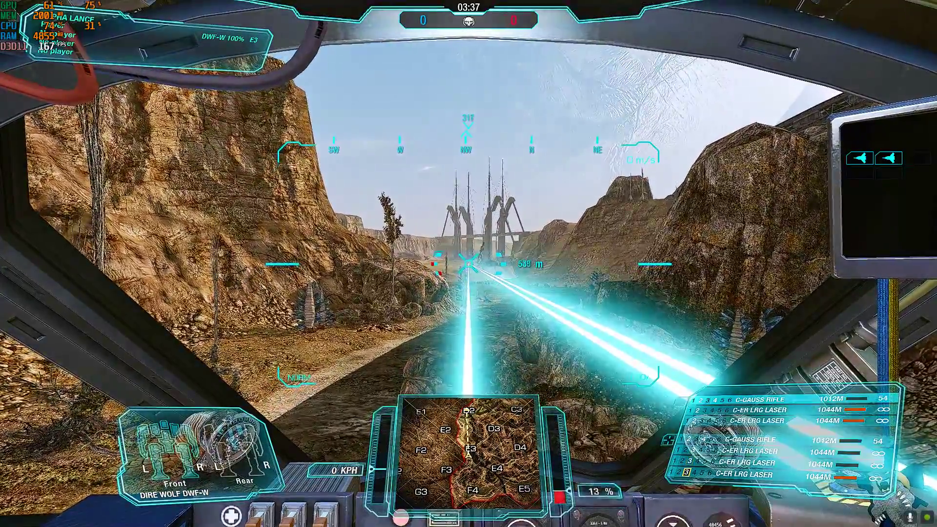
{"action": "left_click", "coordinate": [469, 264]}
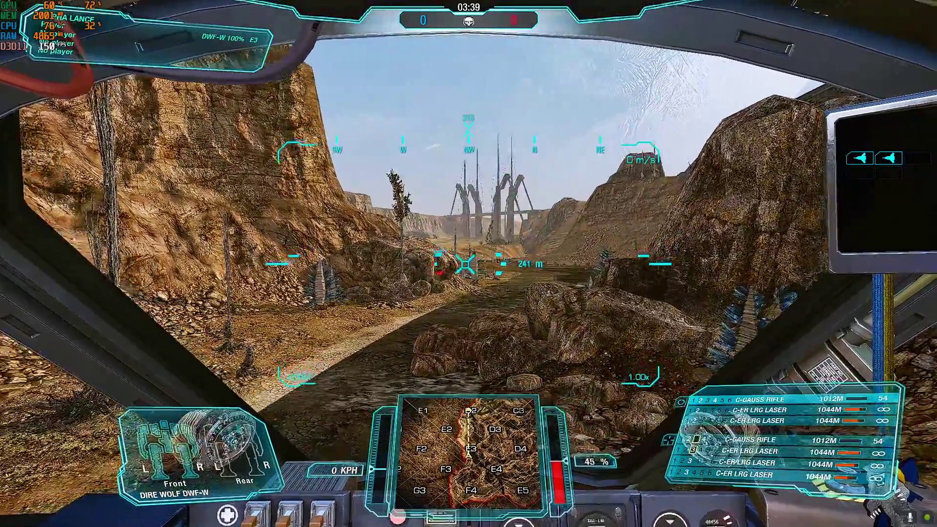
Reopen the panel and lower Curves contrast from 1.000 to 0.400.
{"action": "key", "text": "Home"}
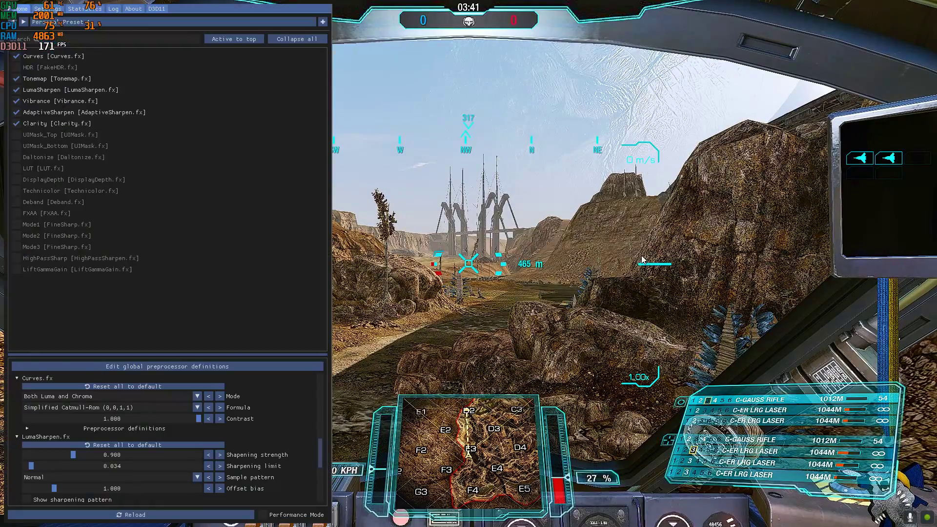
{"action": "left_click_drag", "start_coordinate": [198, 419], "coordinate": [139, 430]}
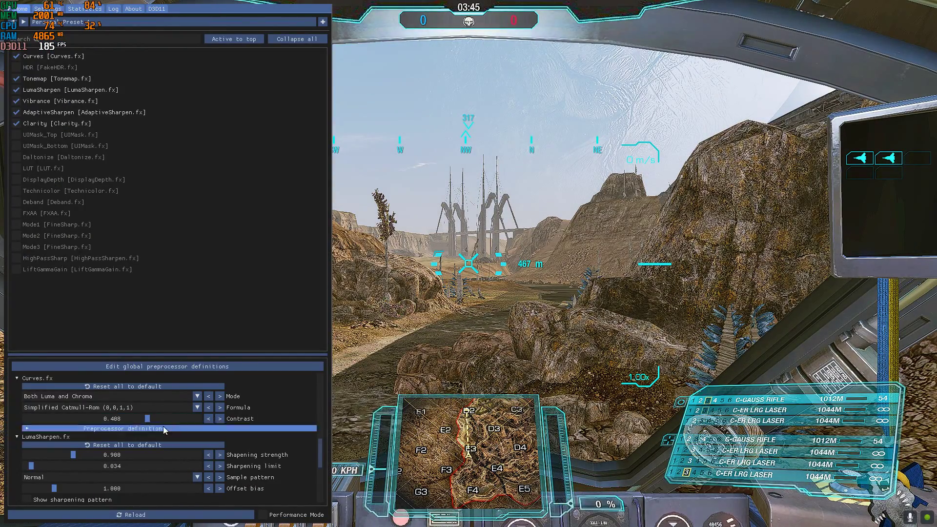
{"action": "left_click", "coordinate": [208, 420]}
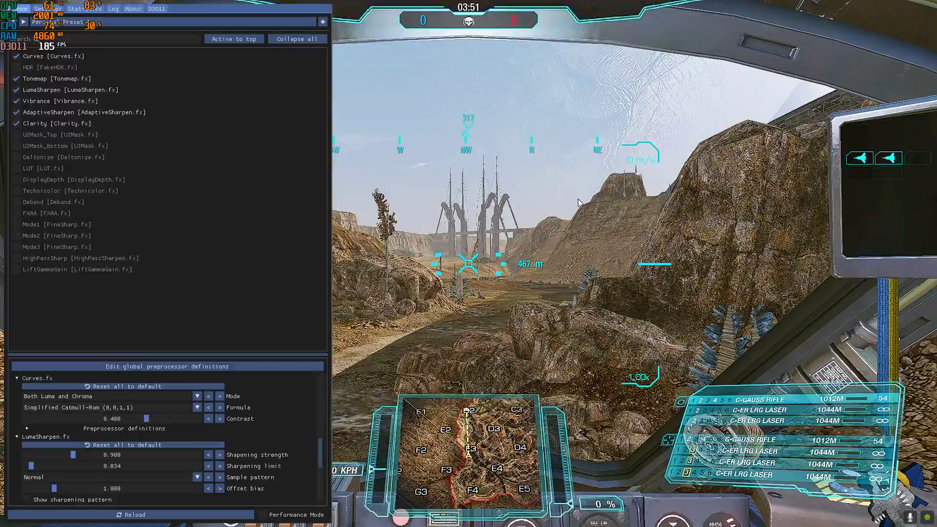
Walk the mech forward, zoom in on and target the enemy Cataphract, then quit the match.
{"action": "key", "text": "Home"}
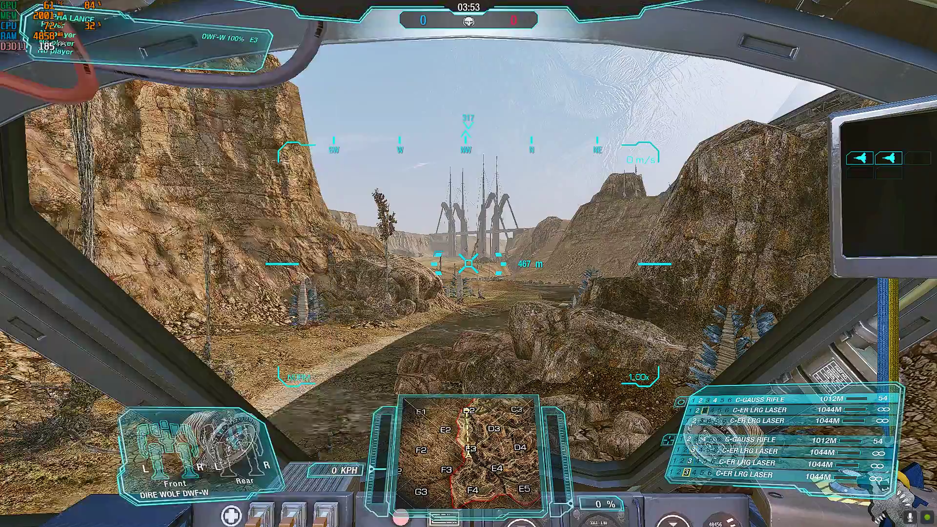
{"action": "key", "text": "w"}
{"action": "key", "text": "d"}
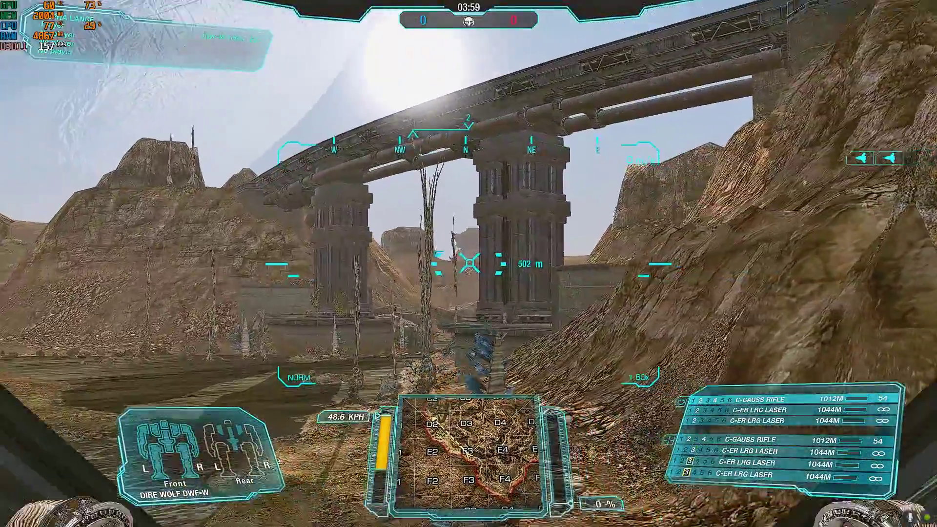
{"action": "key", "text": "v"}
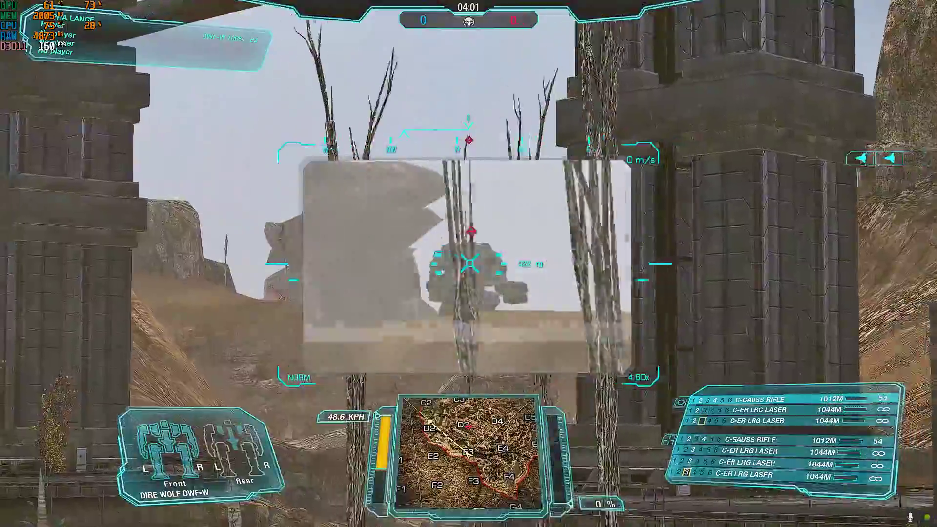
{"action": "key", "text": "r"}
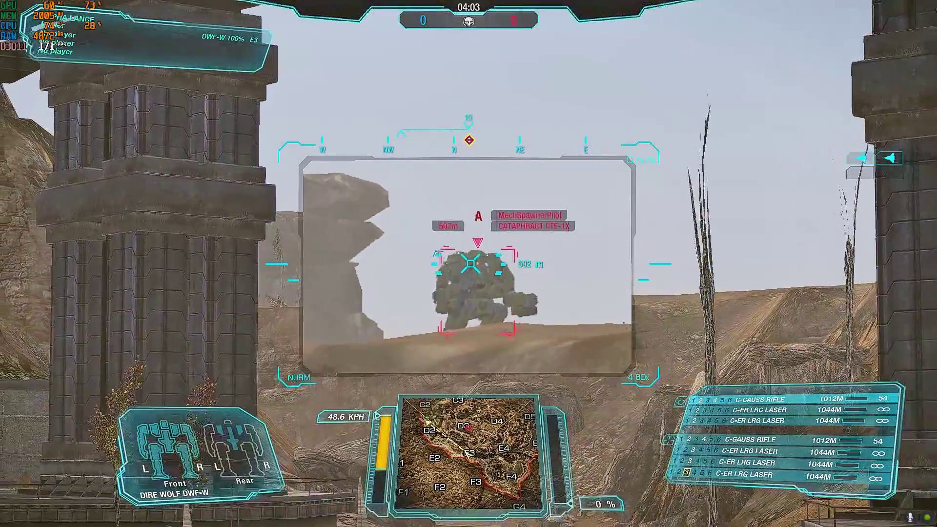
{"action": "key", "text": "v"}
{"action": "key", "text": "Escape"}
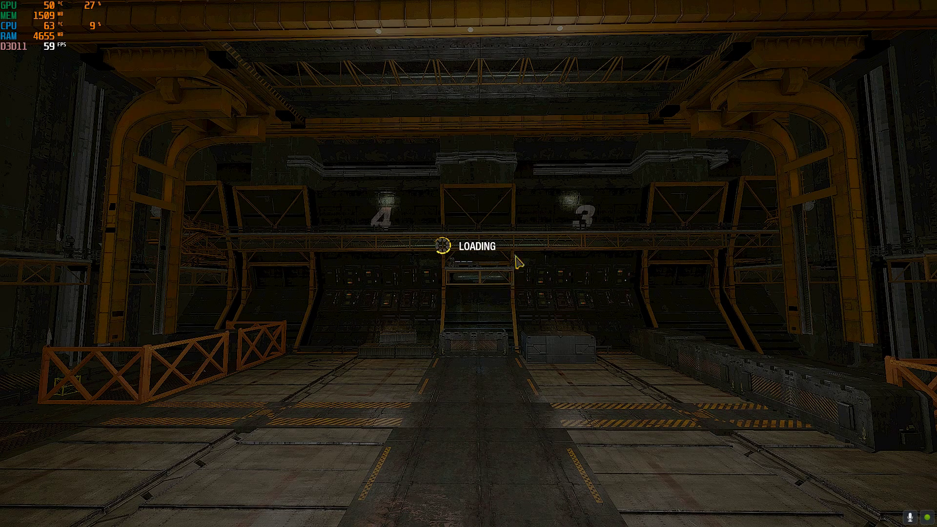
Exit MechWarrior Online completely from the title and login screens, confirming YES.
{"action": "key", "text": "Escape"}
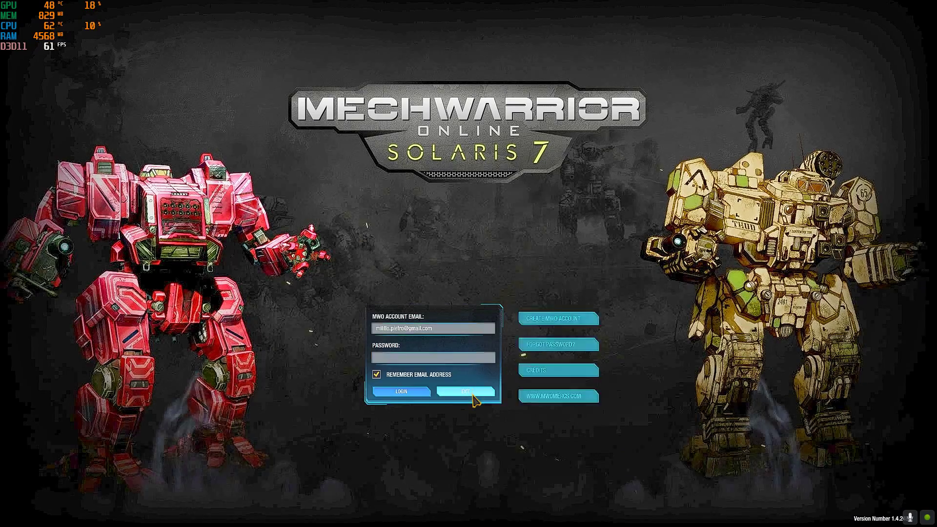
{"action": "left_click", "coordinate": [473, 394]}
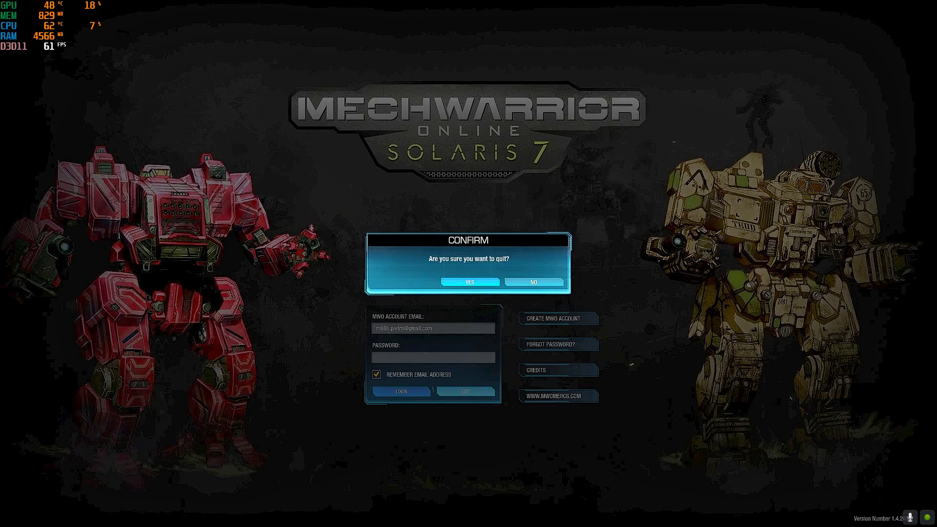
{"action": "left_click", "coordinate": [470, 282]}
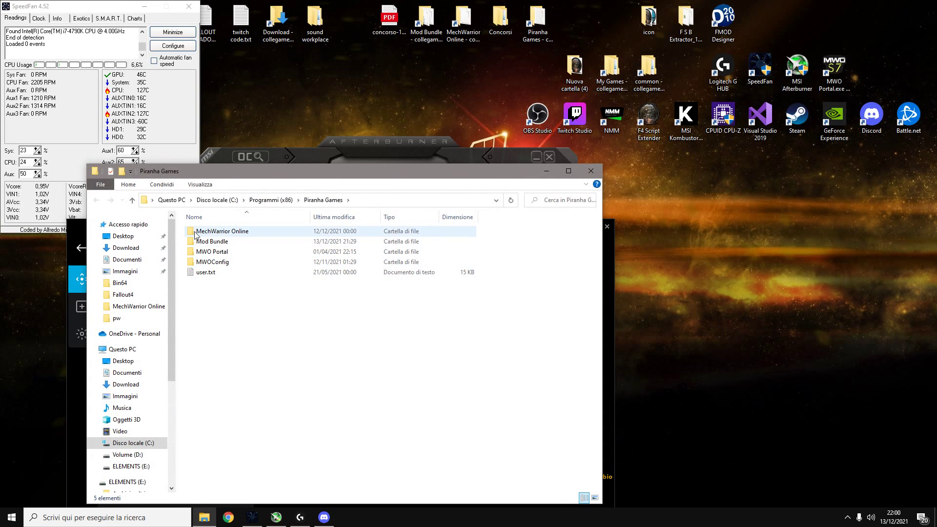
In the MechWarrior Online folder, rename tuning.cfg to tuning.txt and open it.
{"action": "double_click", "coordinate": [209, 231]}
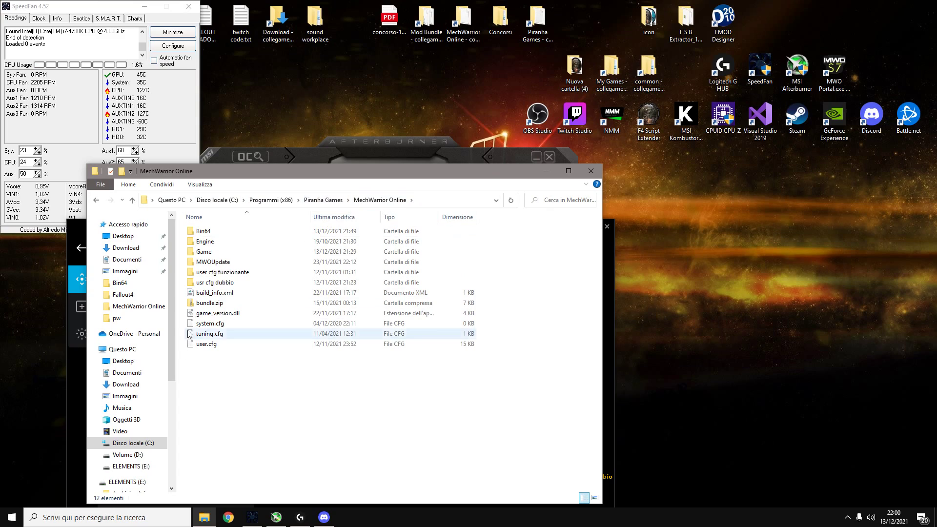
{"action": "left_click", "coordinate": [247, 336]}
{"action": "left_click", "coordinate": [230, 335]}
{"action": "left_click", "coordinate": [229, 337]}
{"action": "key", "text": "BackSpace"}
{"action": "key", "text": "BackSpace"}
{"action": "key", "text": "BackSpace"}
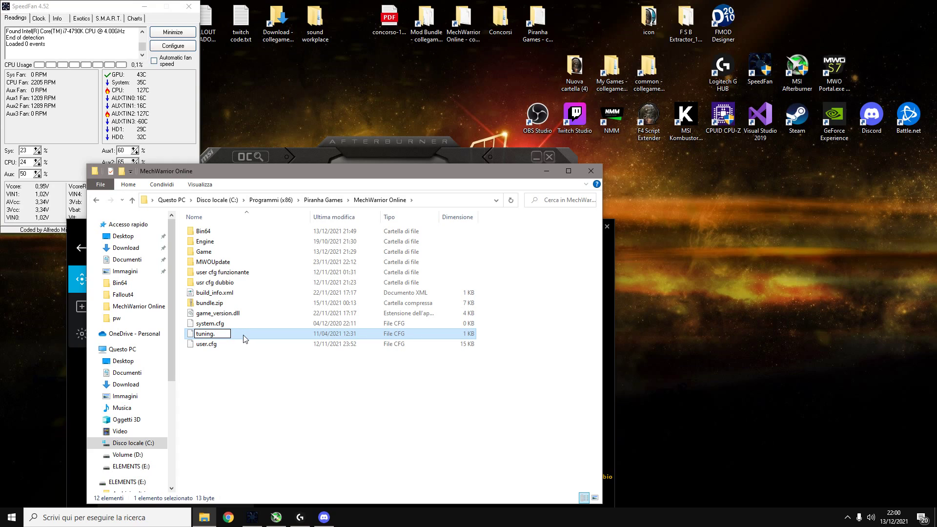
{"action": "type", "text": "txt"}
{"action": "key", "text": "Return"}
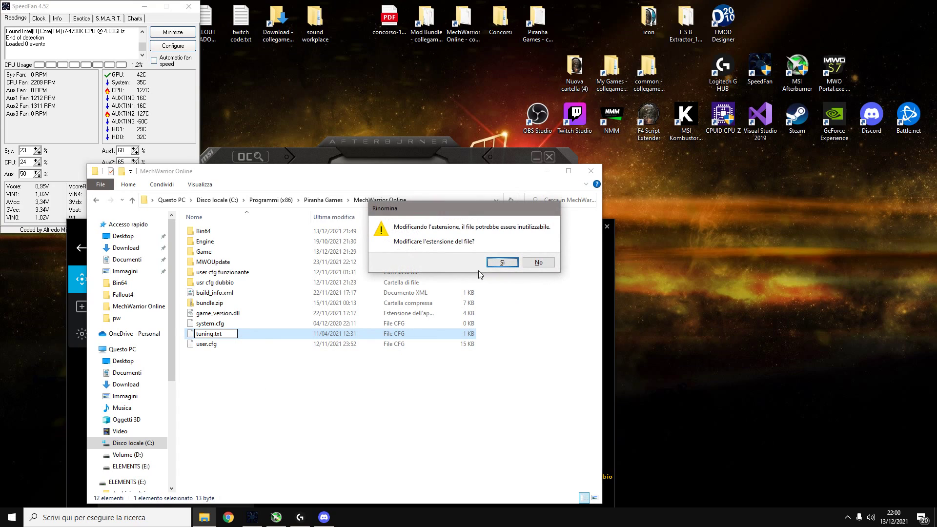
{"action": "left_click", "coordinate": [508, 263]}
{"action": "key", "text": "Return"}
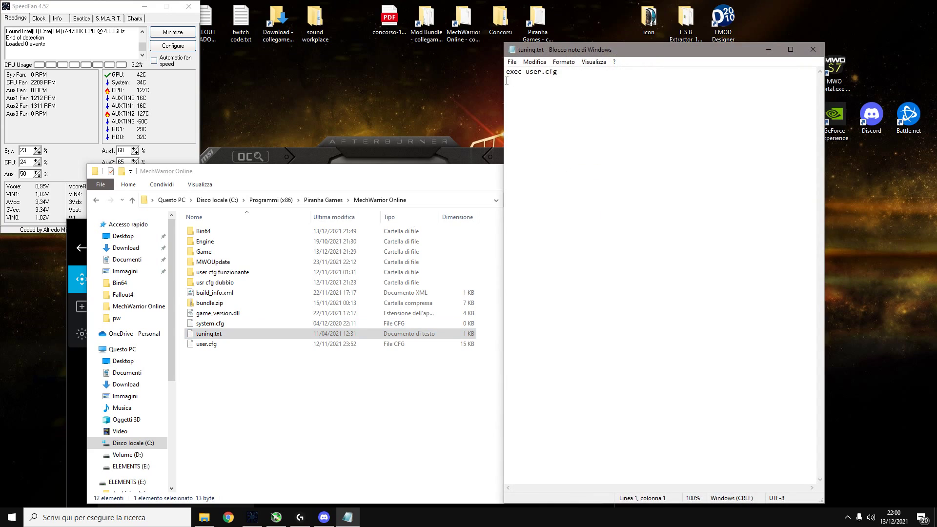
Verify tuning.txt contains 'exec user.cfg', then rename it back to tuning.cfg.
{"action": "left_click_drag", "start_coordinate": [510, 71], "coordinate": [529, 72]}
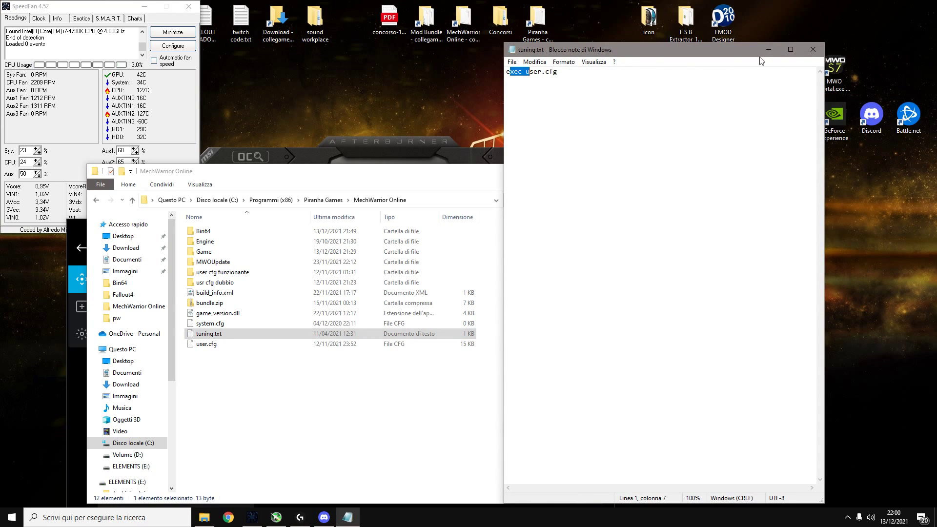
{"action": "left_click", "coordinate": [813, 48]}
{"action": "left_click", "coordinate": [235, 338]}
{"action": "left_click", "coordinate": [227, 337]}
{"action": "key", "text": "BackSpace"}
{"action": "key", "text": "BackSpace"}
{"action": "key", "text": "BackSpace"}
{"action": "type", "text": "cf"}
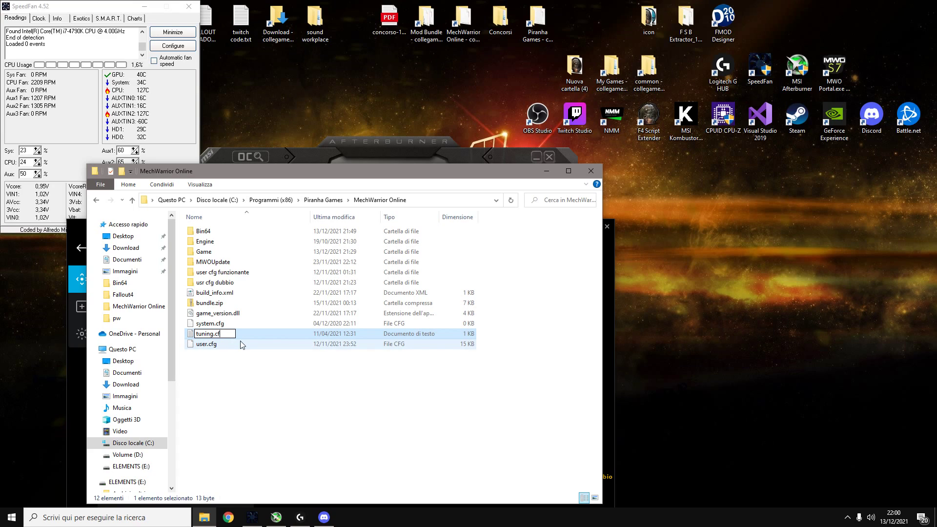
{"action": "type", "text": "g"}
{"action": "key", "text": "Return"}
{"action": "key", "text": "Return"}
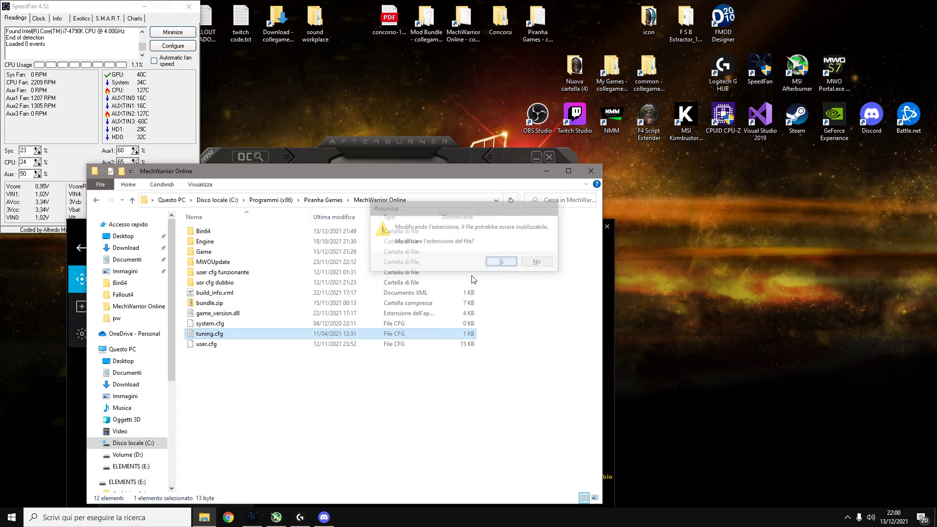
{"action": "left_click", "coordinate": [281, 344]}
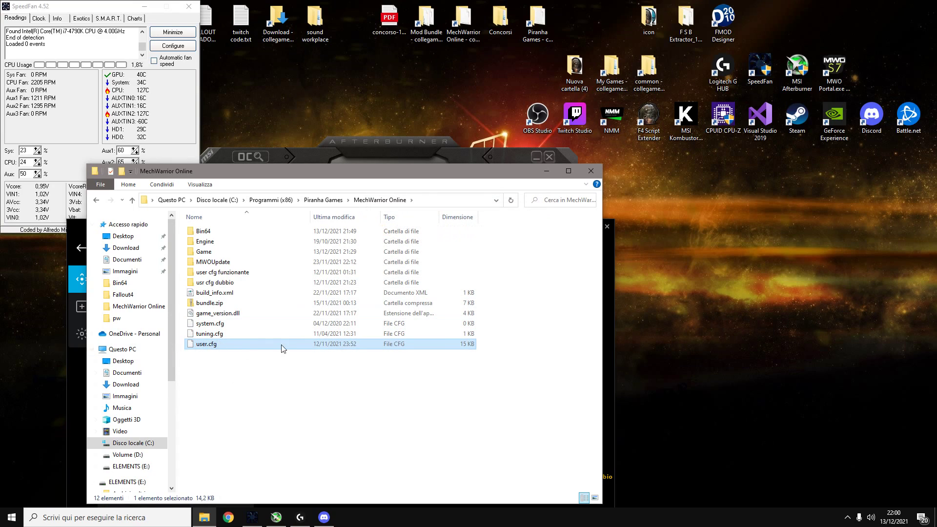
Rename user.cfg to user.txt and open it in a widened Notepad window.
{"action": "left_click", "coordinate": [226, 345]}
{"action": "key", "text": "End"}
{"action": "key", "text": "BackSpace"}
{"action": "key", "text": "BackSpace"}
{"action": "key", "text": "BackSpace"}
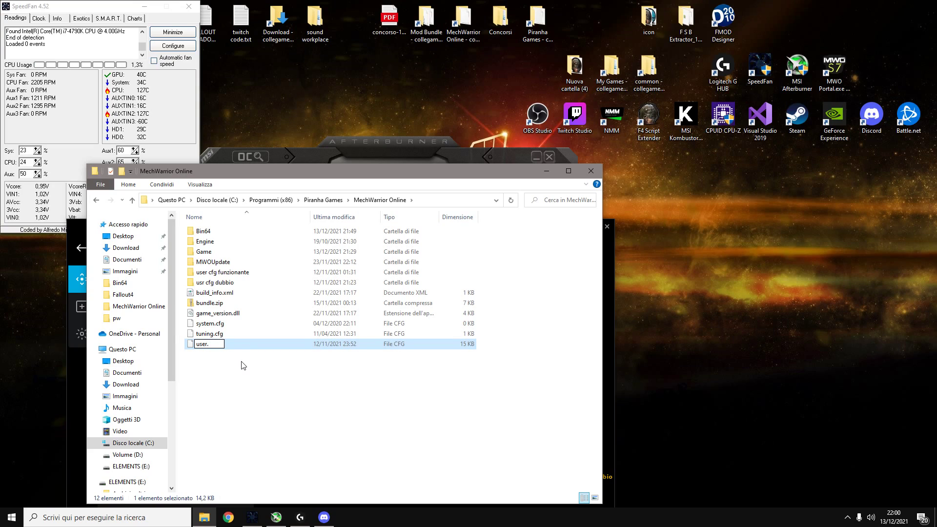
{"action": "type", "text": "txt"}
{"action": "key", "text": "Return"}
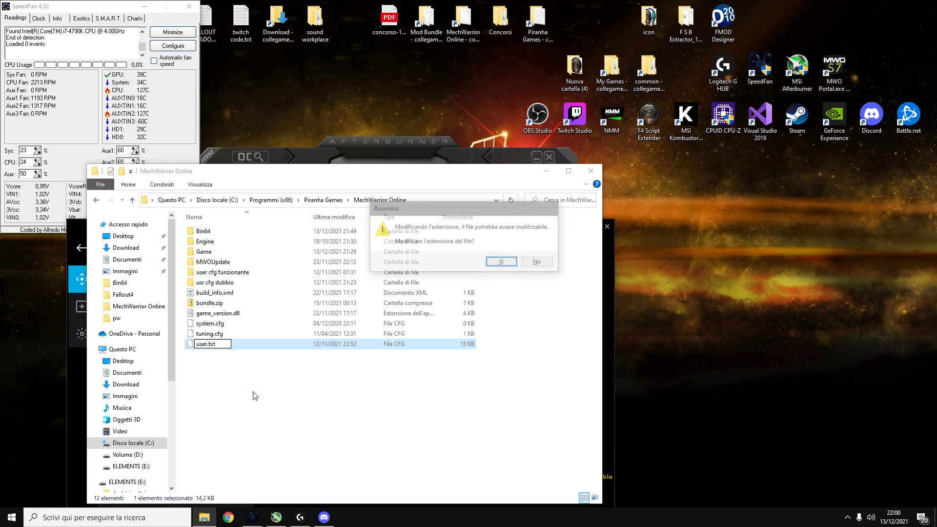
{"action": "key", "text": "Return"}
{"action": "double_click", "coordinate": [210, 344]}
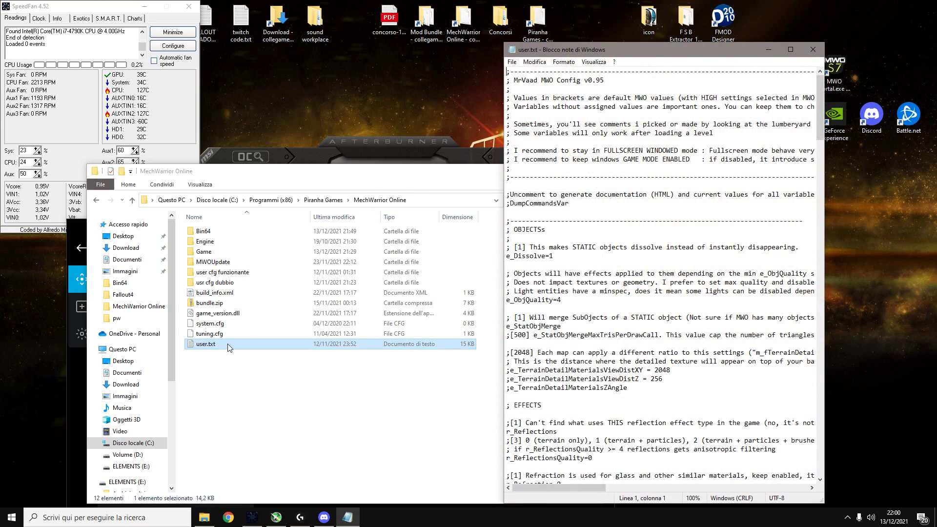
{"action": "left_click_drag", "start_coordinate": [504, 191], "coordinate": [131, 183]}
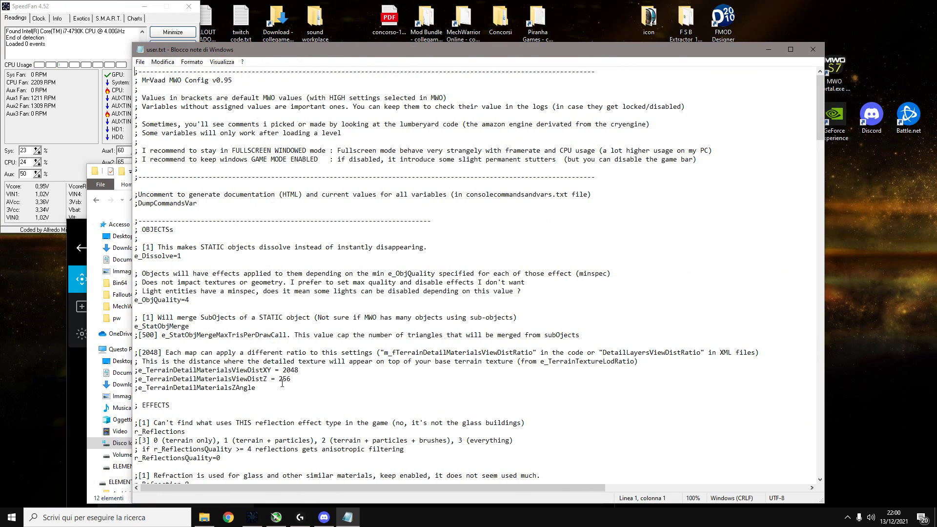
Highlight the STATIC-object dissolve comment, the e_Dissolve=1 line and the header's author credit.
{"action": "left_click_drag", "start_coordinate": [139, 247], "coordinate": [433, 248]}
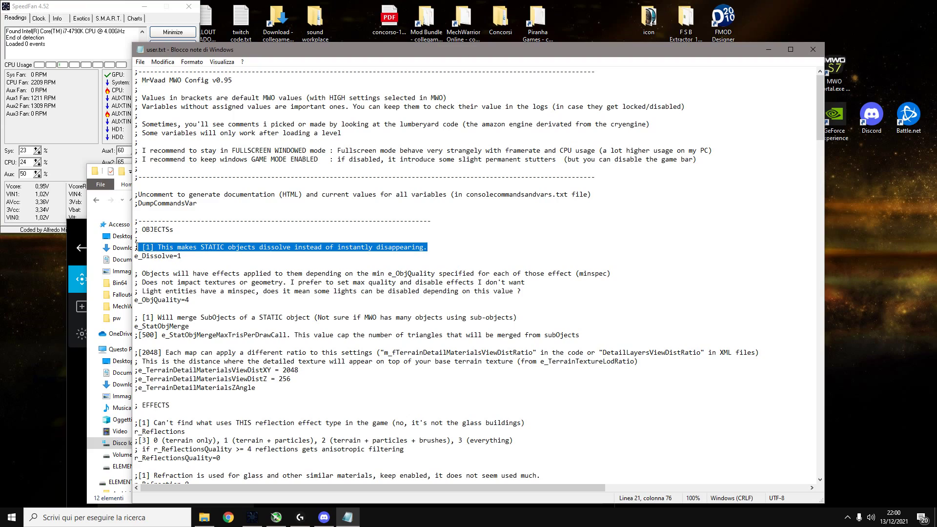
{"action": "left_click", "coordinate": [137, 247]}
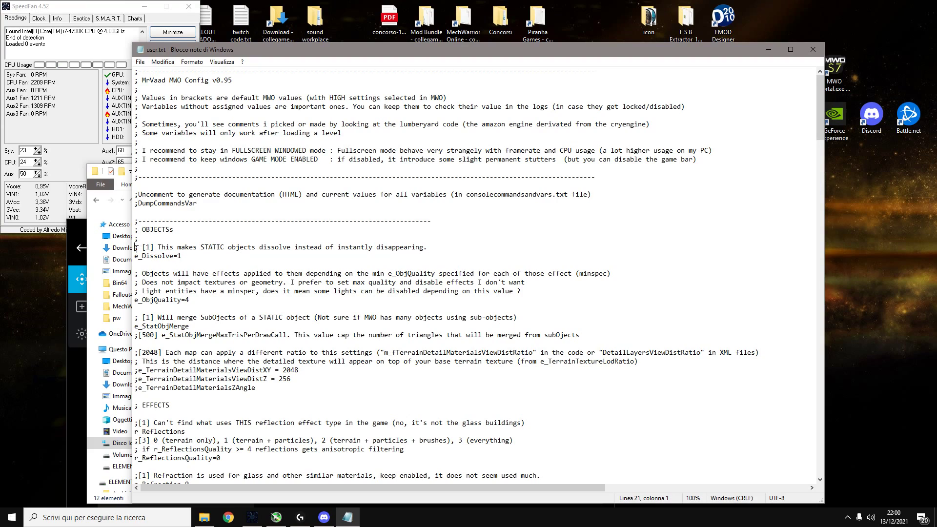
{"action": "left_click_drag", "start_coordinate": [135, 247], "coordinate": [138, 248]}
{"action": "left_click", "coordinate": [134, 256]}
{"action": "left_click_drag", "start_coordinate": [136, 247], "coordinate": [447, 251]}
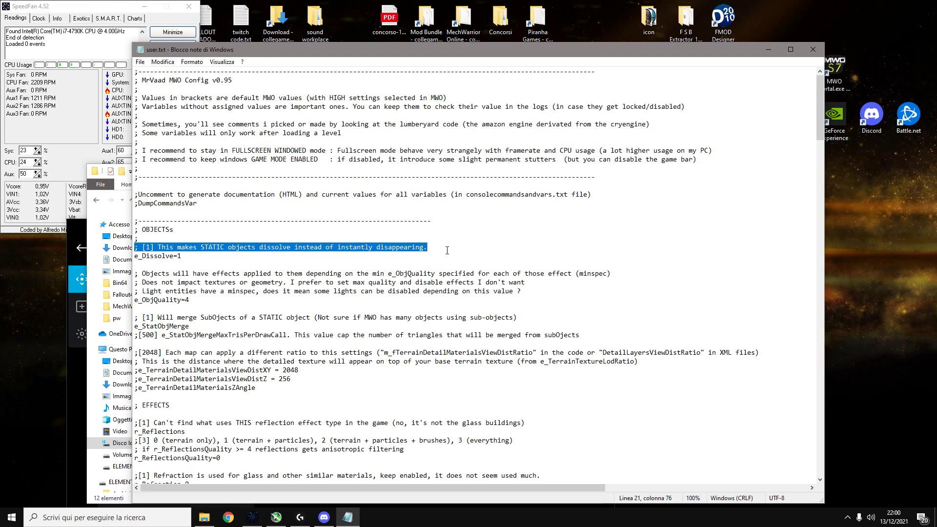
{"action": "left_click_drag", "start_coordinate": [135, 256], "coordinate": [186, 259]}
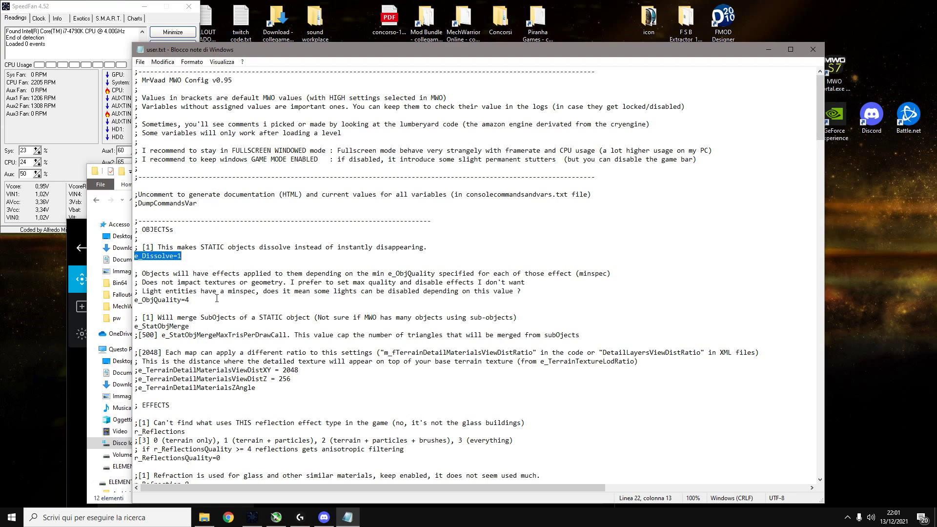
{"action": "double_click", "coordinate": [151, 81]}
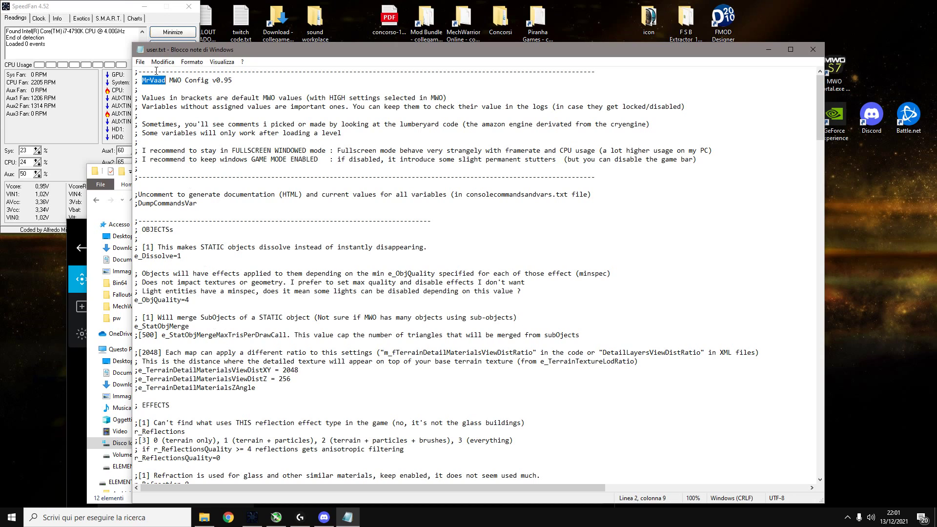
{"action": "scroll", "coordinate": [157, 301], "scroll_direction": "down", "scroll_amount": 4}
{"action": "scroll", "coordinate": [215, 114], "scroll_direction": "down", "scroll_amount": 5}
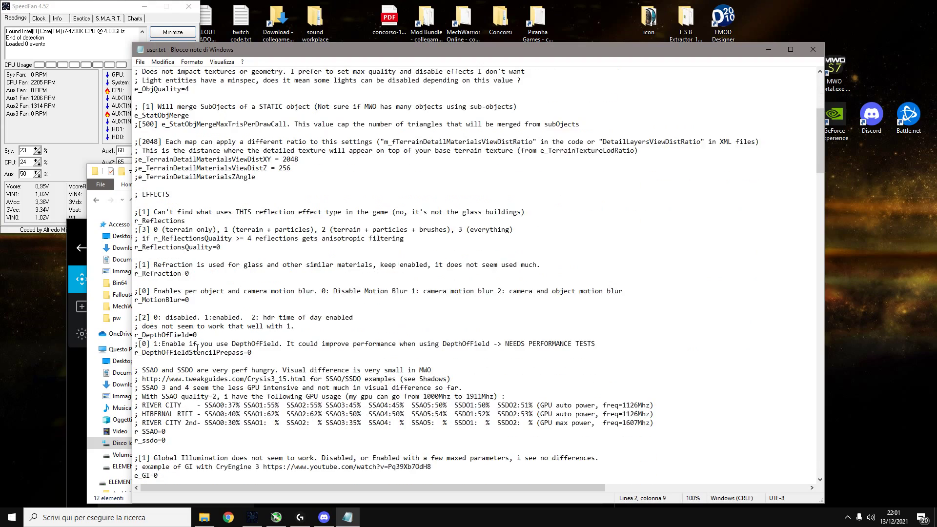
{"action": "scroll", "coordinate": [224, 370], "scroll_direction": "down", "scroll_amount": 10}
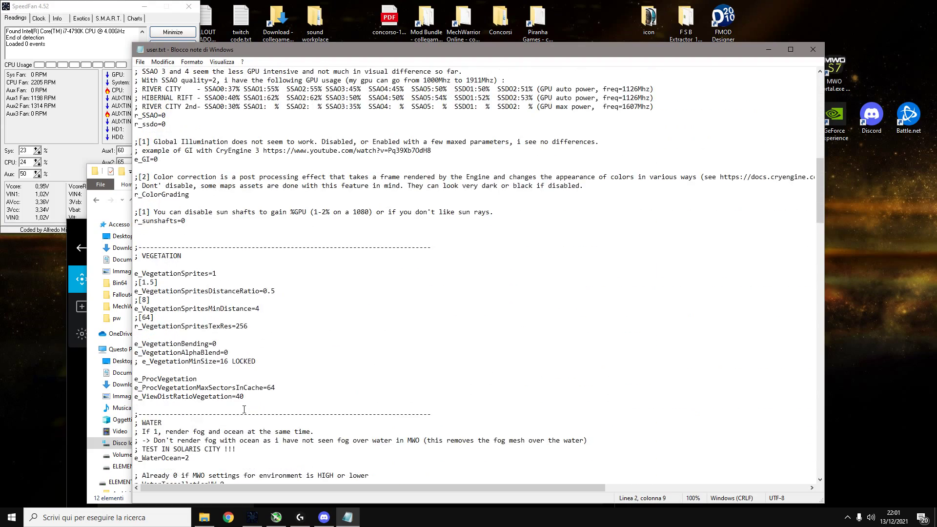
{"action": "scroll", "coordinate": [226, 189], "scroll_direction": "down", "scroll_amount": 16}
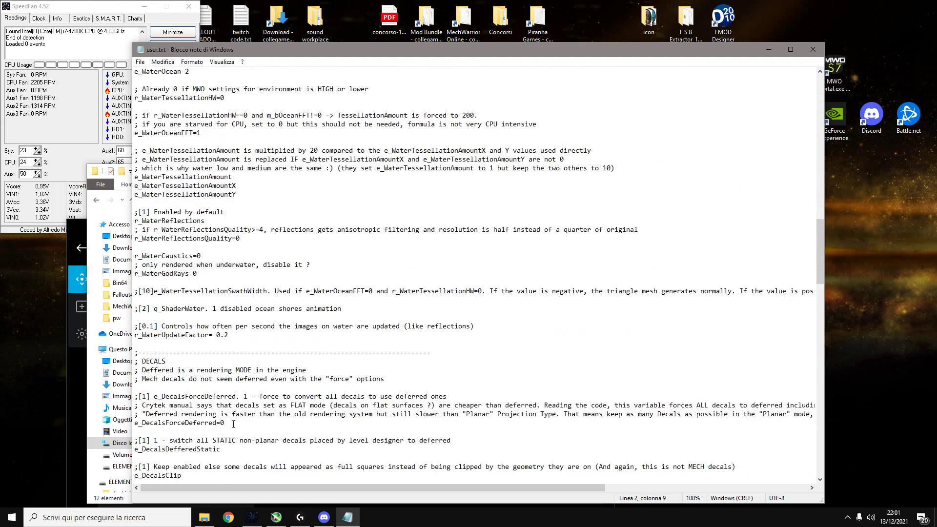
{"action": "scroll", "coordinate": [218, 242], "scroll_direction": "down", "scroll_amount": 20}
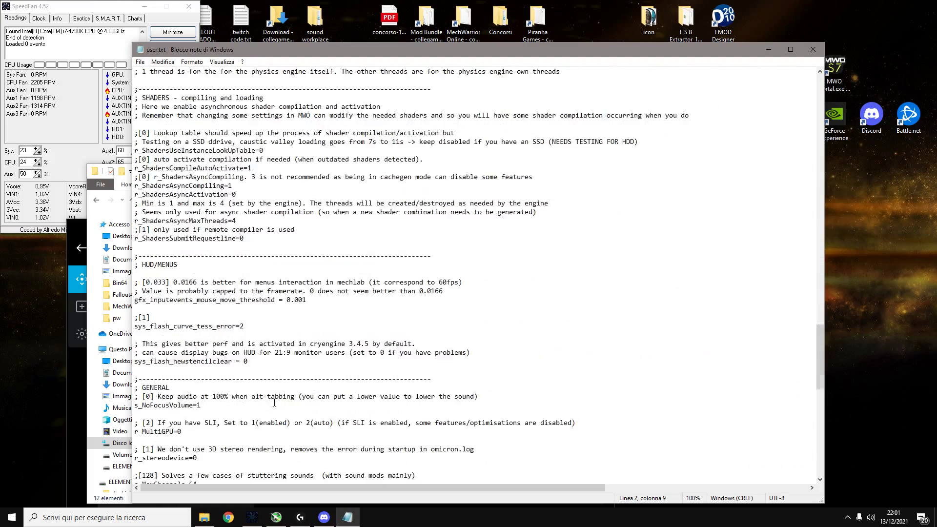
{"action": "scroll", "coordinate": [259, 412], "scroll_direction": "down", "scroll_amount": 8}
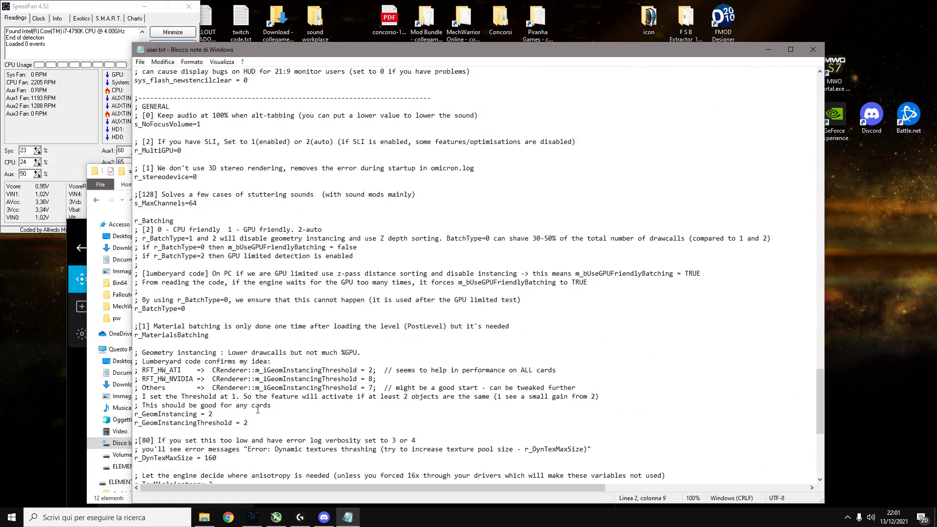
{"action": "scroll", "coordinate": [255, 399], "scroll_direction": "down", "scroll_amount": 8}
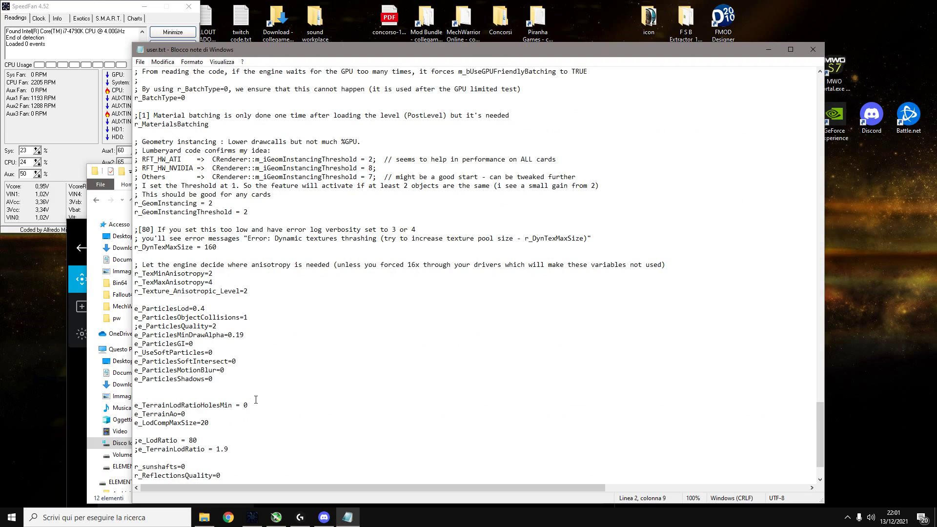
{"action": "scroll", "coordinate": [254, 404], "scroll_direction": "down", "scroll_amount": 2}
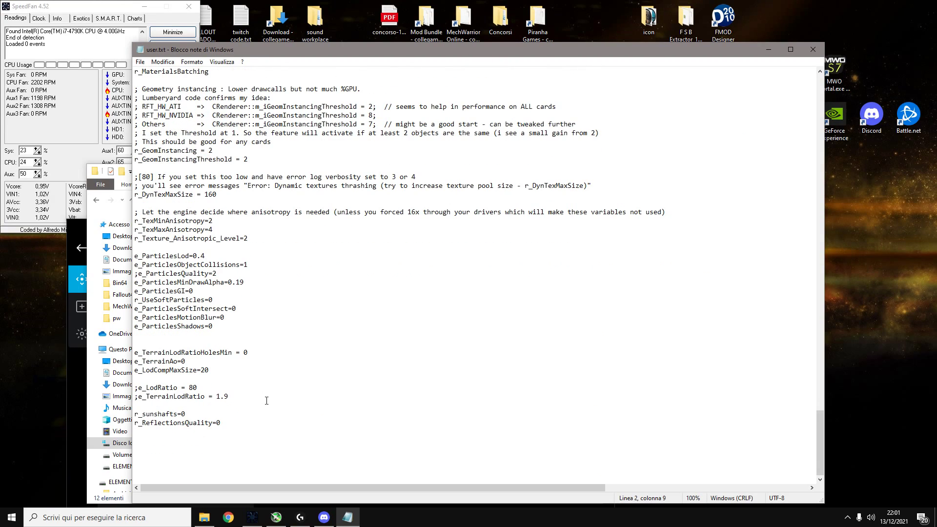
{"action": "left_click_drag", "start_coordinate": [231, 396], "coordinate": [135, 388]}
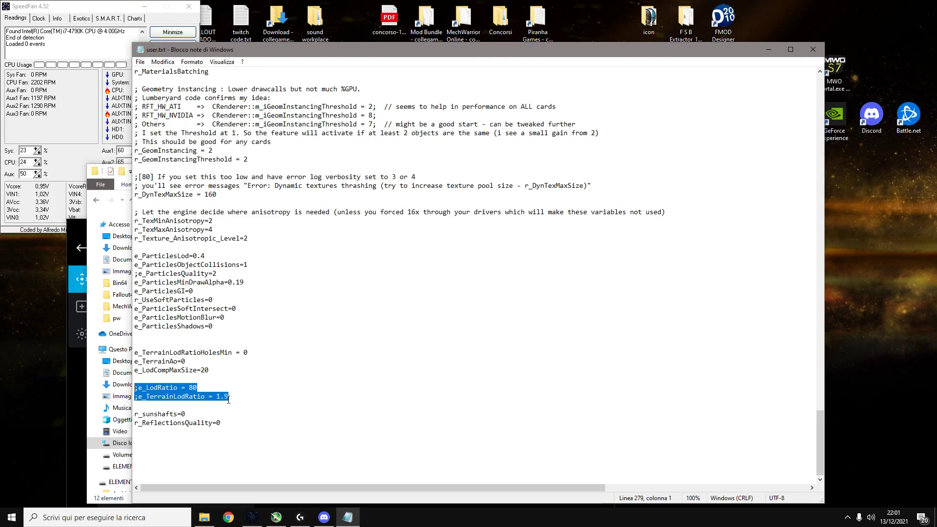
{"action": "mouse_move", "coordinate": [139, 388]}
{"action": "left_mouse_down"}
{"action": "mouse_move", "coordinate": [209, 384]}
{"action": "mouse_move", "coordinate": [180, 396]}
{"action": "mouse_move", "coordinate": [136, 396]}
{"action": "mouse_move", "coordinate": [133, 388]}
{"action": "left_mouse_up"}
{"action": "left_click", "coordinate": [137, 398]}
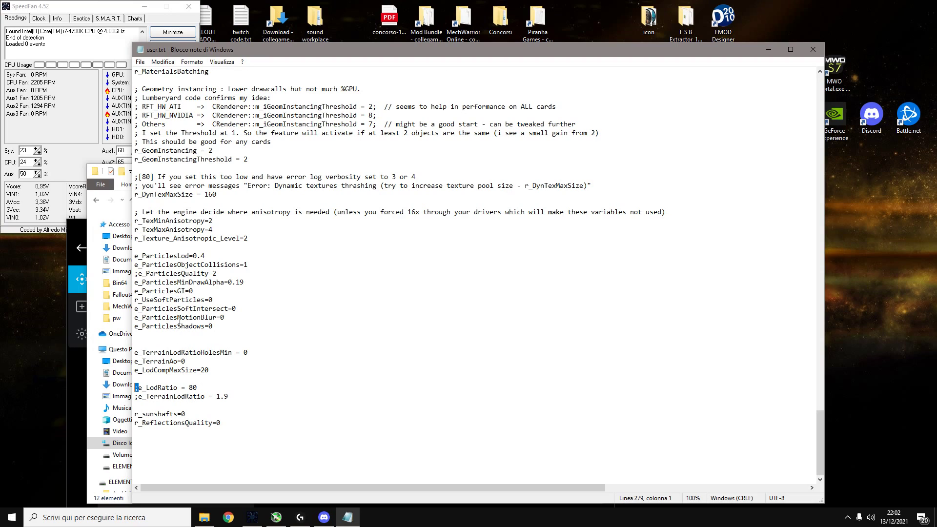
{"action": "scroll", "coordinate": [181, 328], "scroll_direction": "up", "scroll_amount": 13}
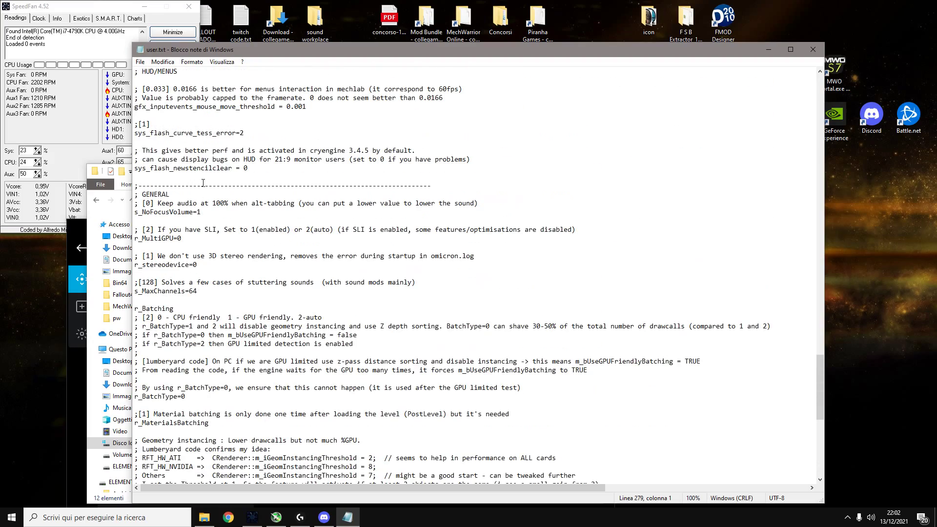
{"action": "scroll", "coordinate": [200, 364], "scroll_direction": "up", "scroll_amount": 16}
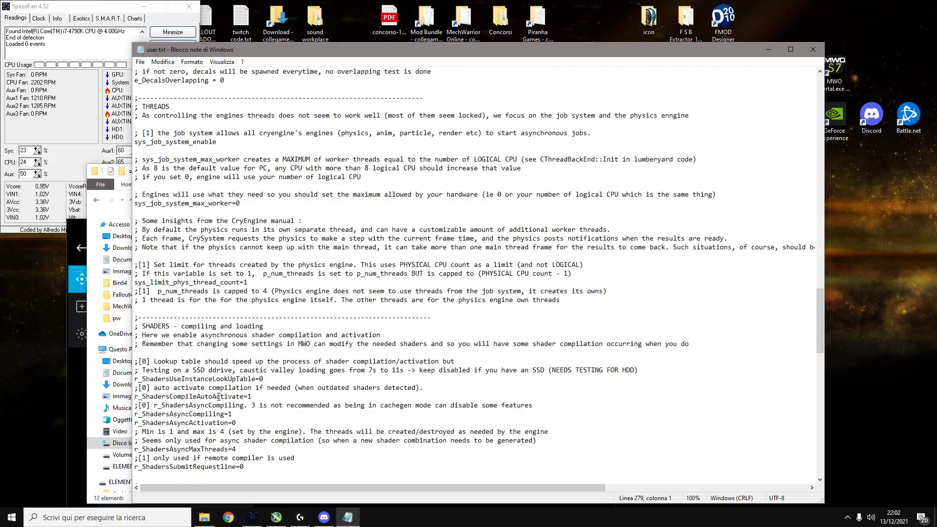
{"action": "scroll", "coordinate": [216, 394], "scroll_direction": "up", "scroll_amount": 17}
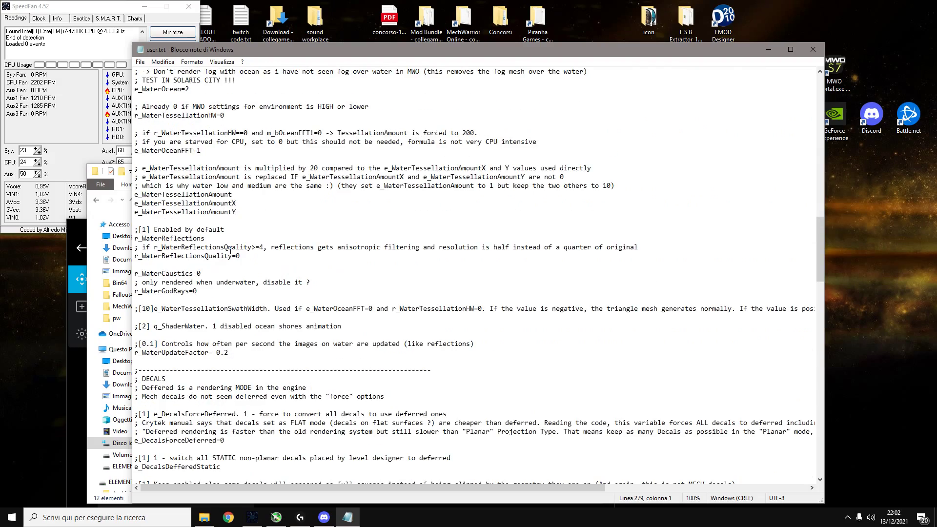
{"action": "scroll", "coordinate": [230, 251], "scroll_direction": "down", "scroll_amount": 4}
{"action": "scroll", "coordinate": [225, 264], "scroll_direction": "up", "scroll_amount": 16}
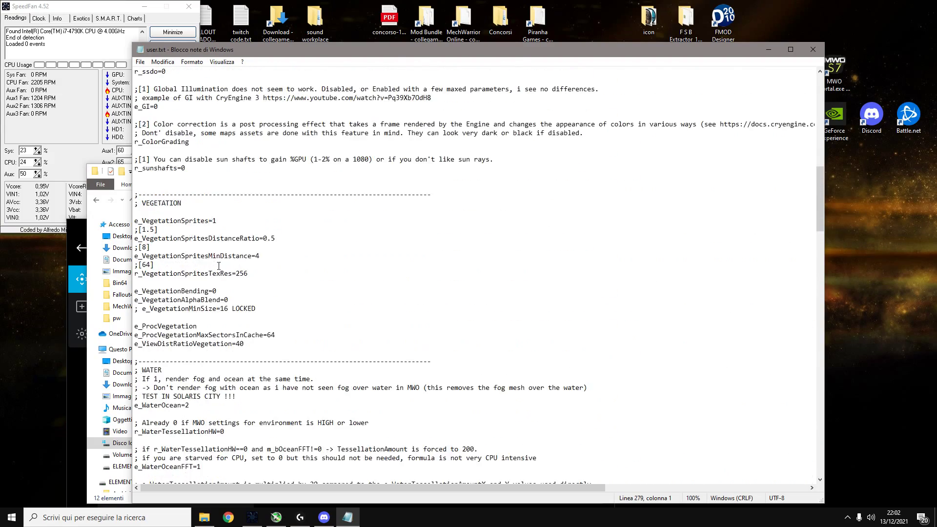
{"action": "scroll", "coordinate": [229, 302], "scroll_direction": "up", "scroll_amount": 5}
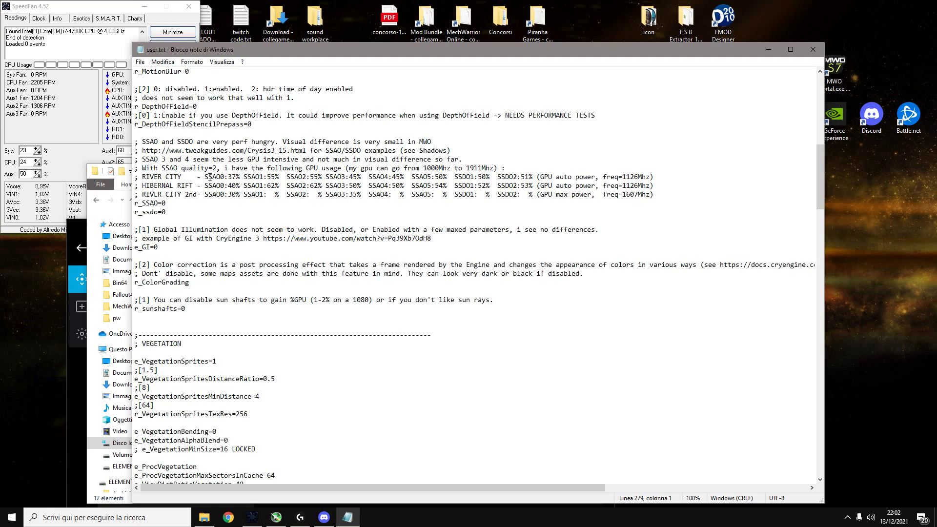
{"action": "left_click_drag", "start_coordinate": [210, 177], "coordinate": [634, 186]}
{"action": "left_click", "coordinate": [321, 245]}
Close Notepad and rename user.txt back to user.cfg, accepting the extension warning.
{"action": "left_click", "coordinate": [813, 49]}
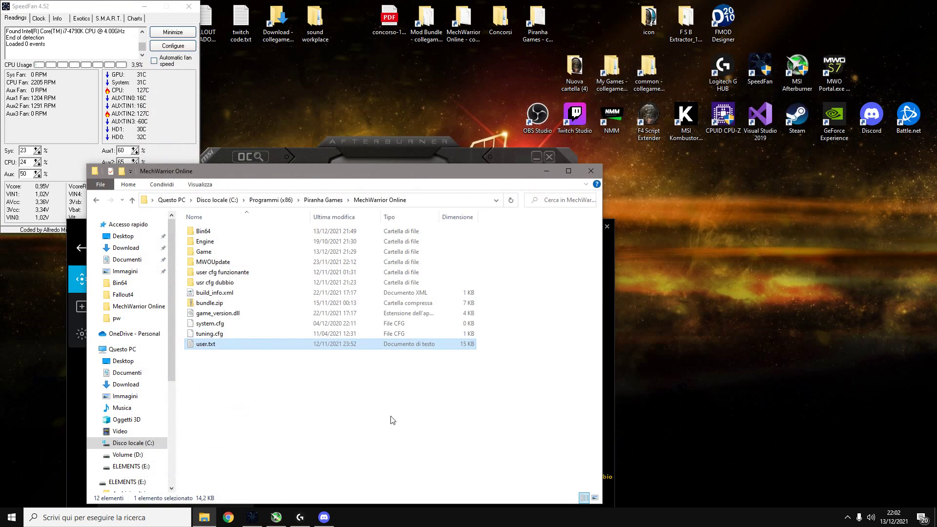
{"action": "left_click", "coordinate": [221, 344]}
{"action": "left_click", "coordinate": [222, 345]}
{"action": "key", "text": "BackSpace"}
{"action": "key", "text": "BackSpace"}
{"action": "key", "text": "BackSpace"}
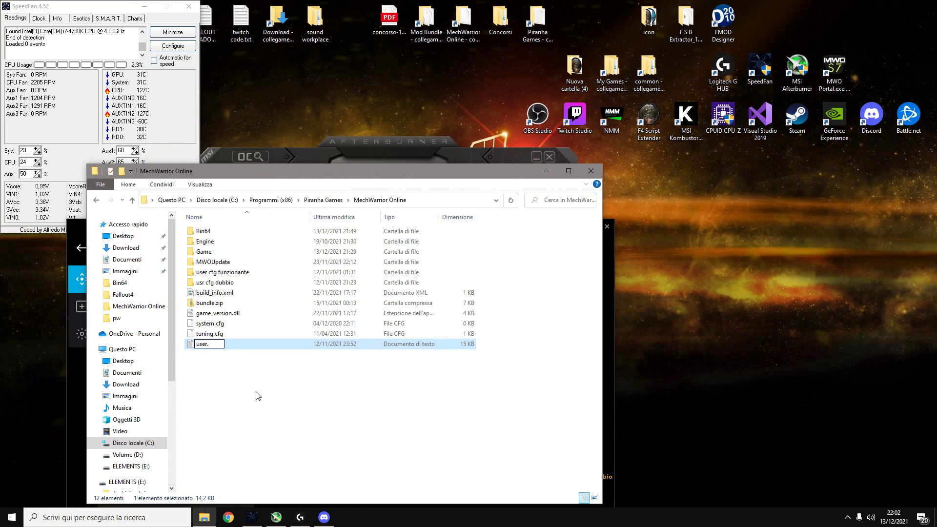
{"action": "type", "text": "cfg"}
{"action": "key", "text": "Return"}
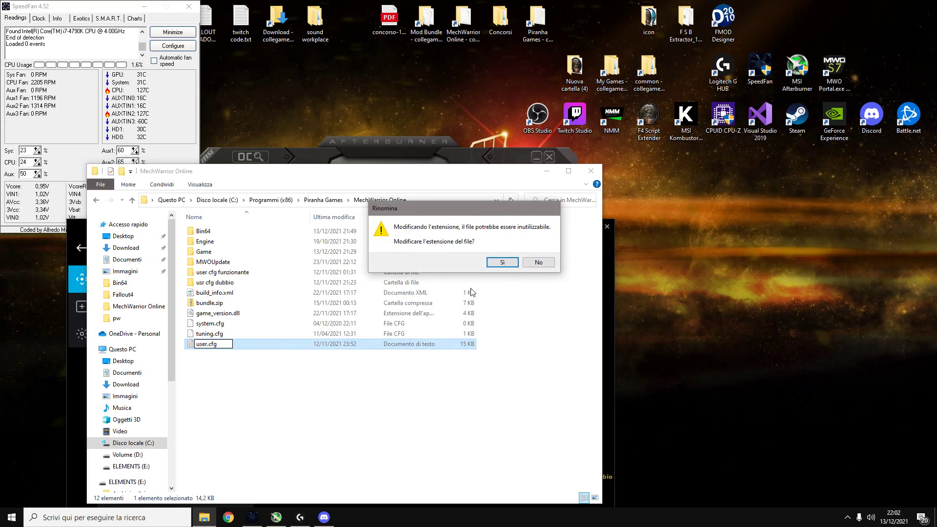
{"action": "left_click", "coordinate": [502, 262]}
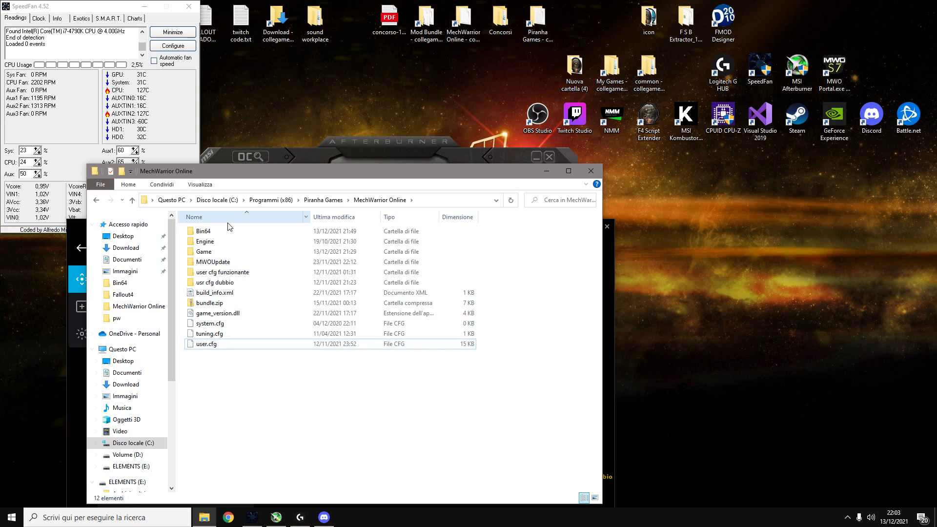
{"action": "left_click_drag", "start_coordinate": [241, 170], "coordinate": [355, 120]}
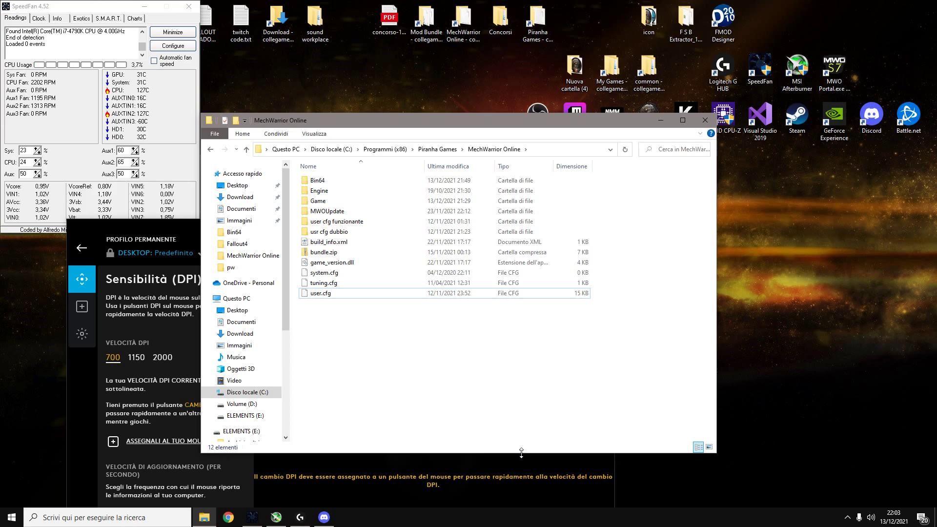